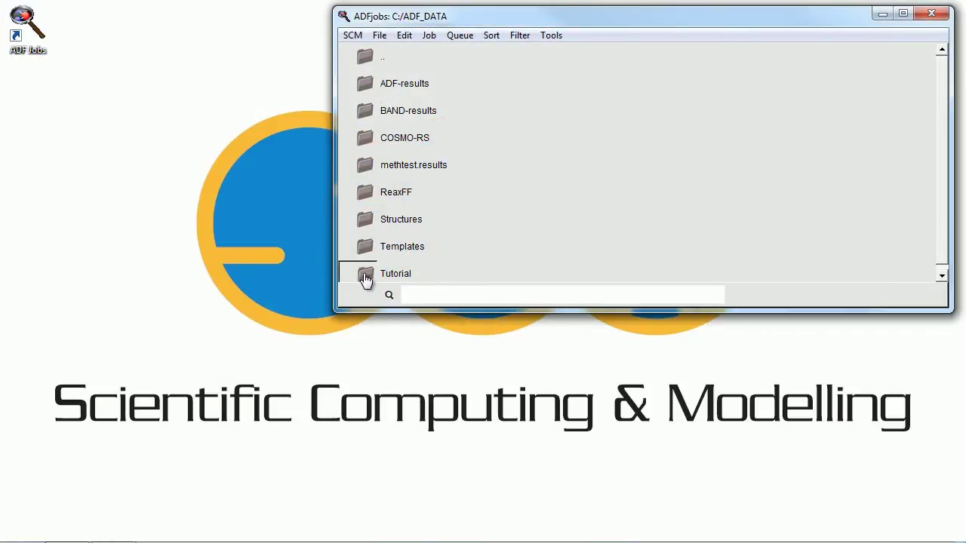
# Step: Open the Tutorial folder in ADFjobs and start a new ReaxFF input
pyautogui.doubleClick(363, 273)
pyautogui.click(353, 36)
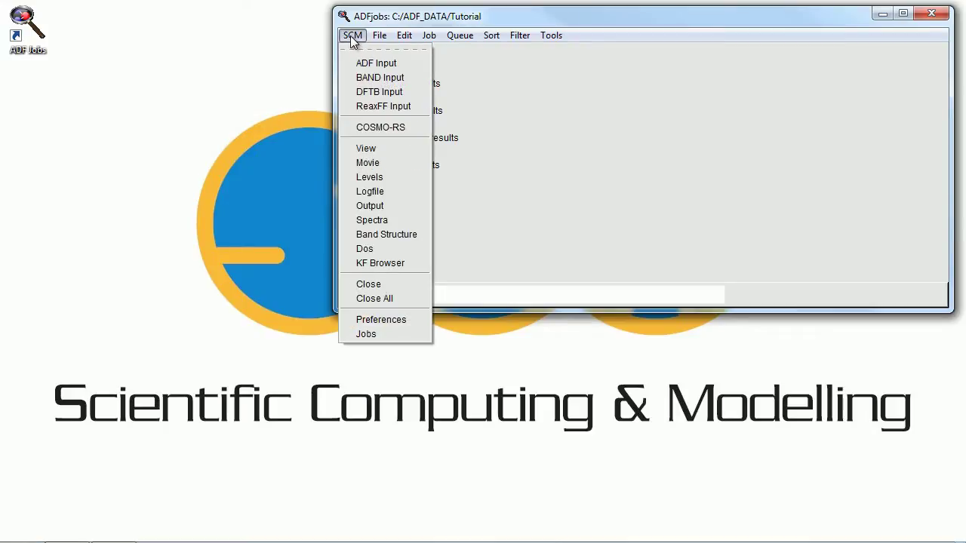
pyautogui.click(384, 105)
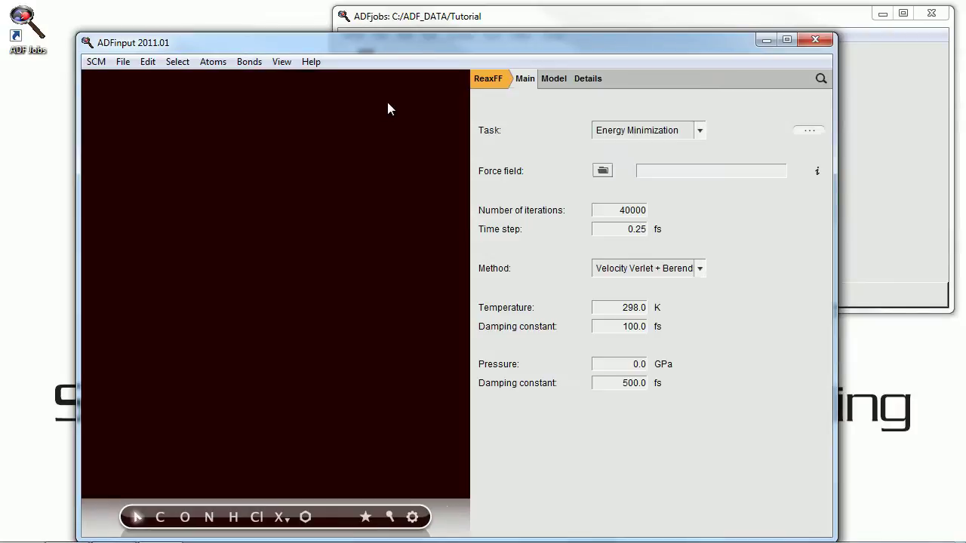
# Step: Open the molecule box Builder from the Edit menu
pyautogui.moveTo(408, 45); pyautogui.dragTo(384, 27)
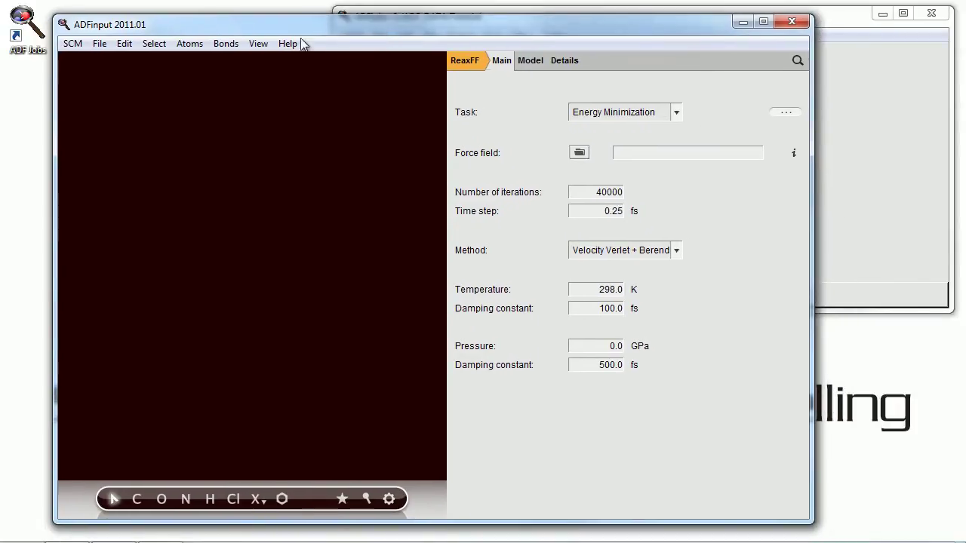
pyautogui.click(123, 43)
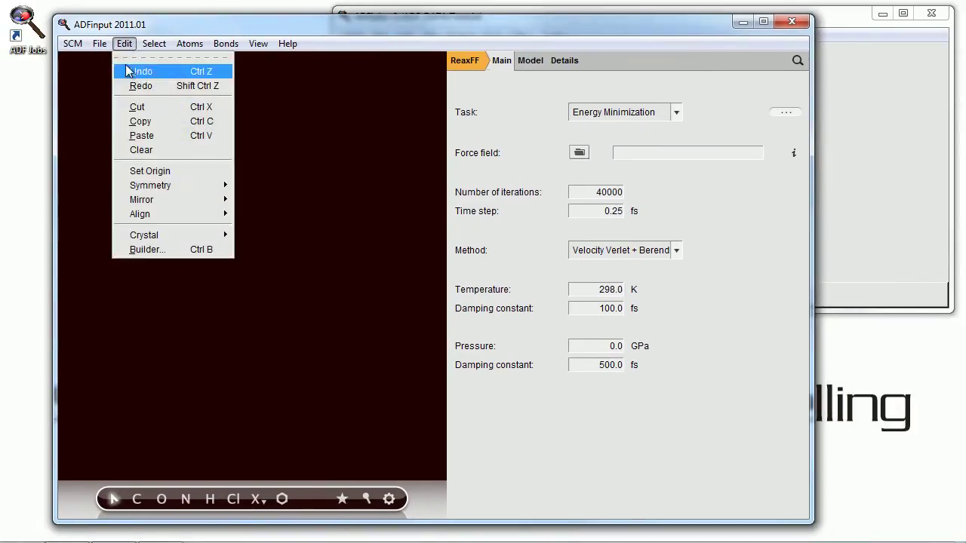
pyautogui.click(156, 248)
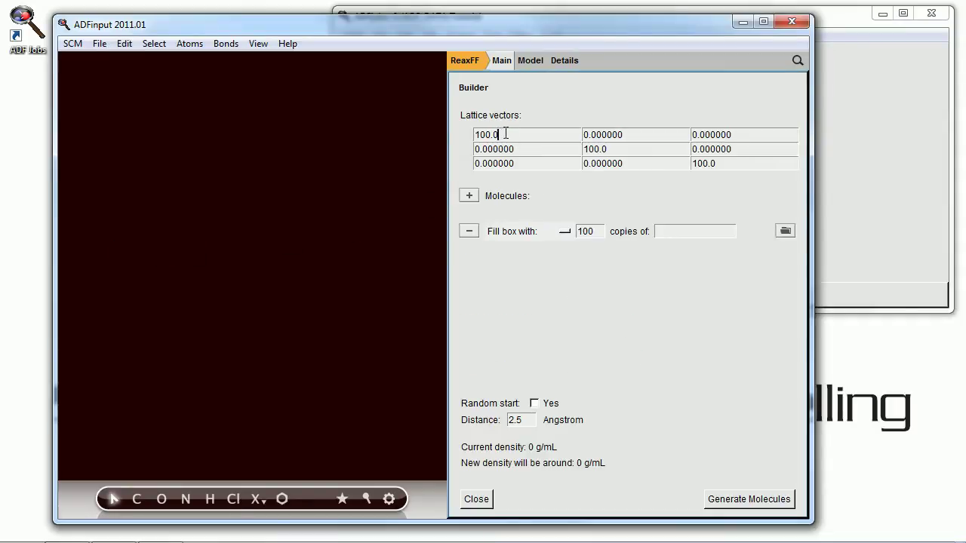
# Step: Set the lattice vectors to 25 × 25 × 25 and type 'meth' as the fill molecule
pyautogui.moveTo(505, 133); pyautogui.dragTo(442, 133)
pyautogui.write('25')
pyautogui.moveTo(605, 153); pyautogui.dragTo(565, 149)
pyautogui.write('25')
pyautogui.moveTo(720, 163); pyautogui.dragTo(678, 164)
pyautogui.write('25')
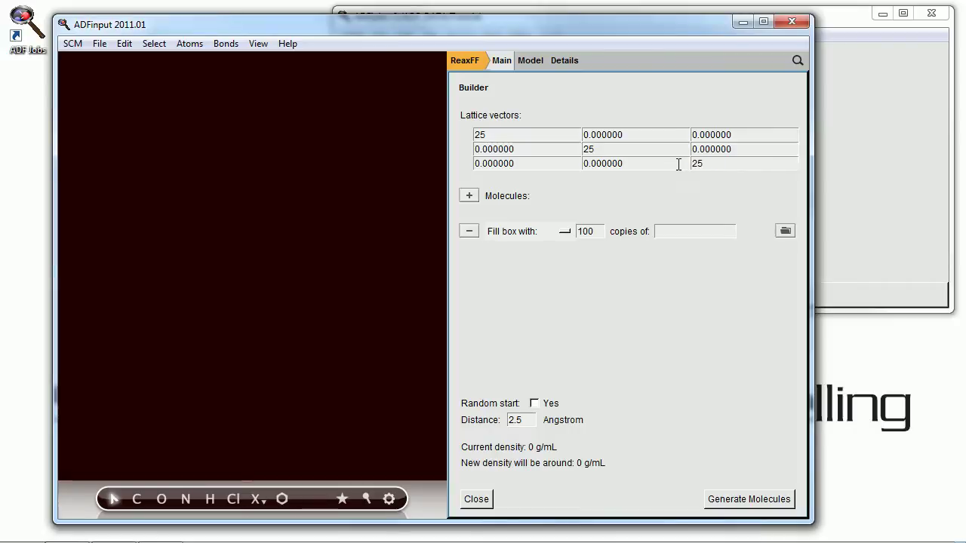
pyautogui.click(668, 231)
pyautogui.write('meth')
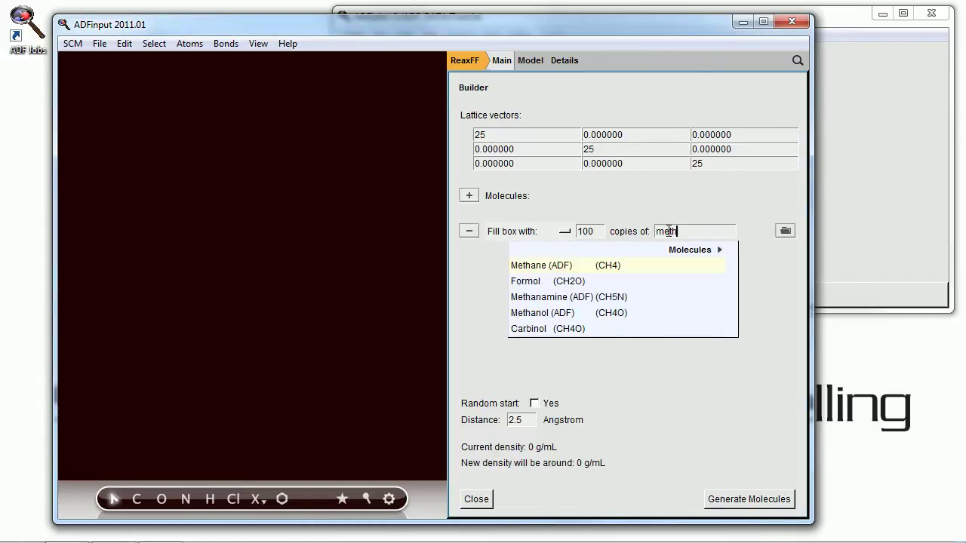
# Step: Choose Methane as the fill molecule and add O2 as a second one
pyautogui.click(582, 267)
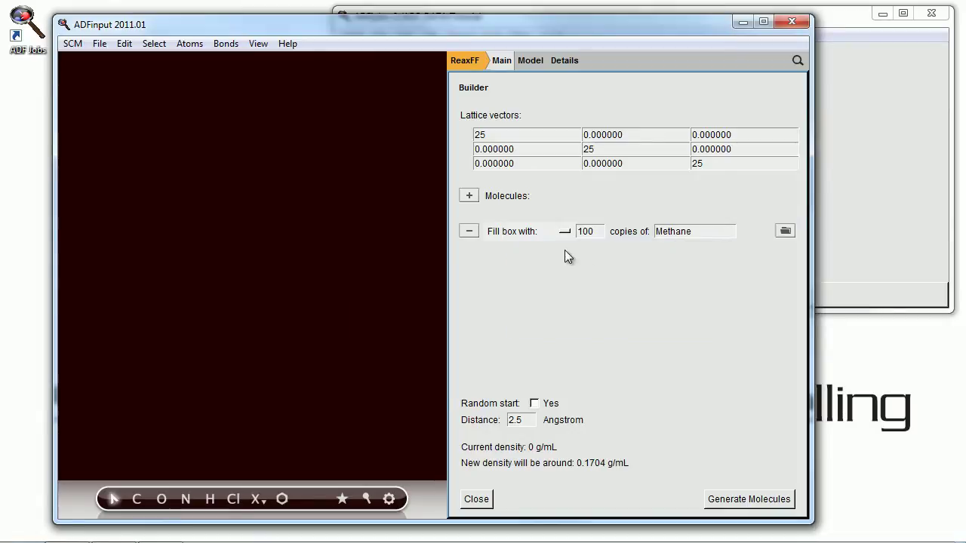
pyautogui.click(470, 196)
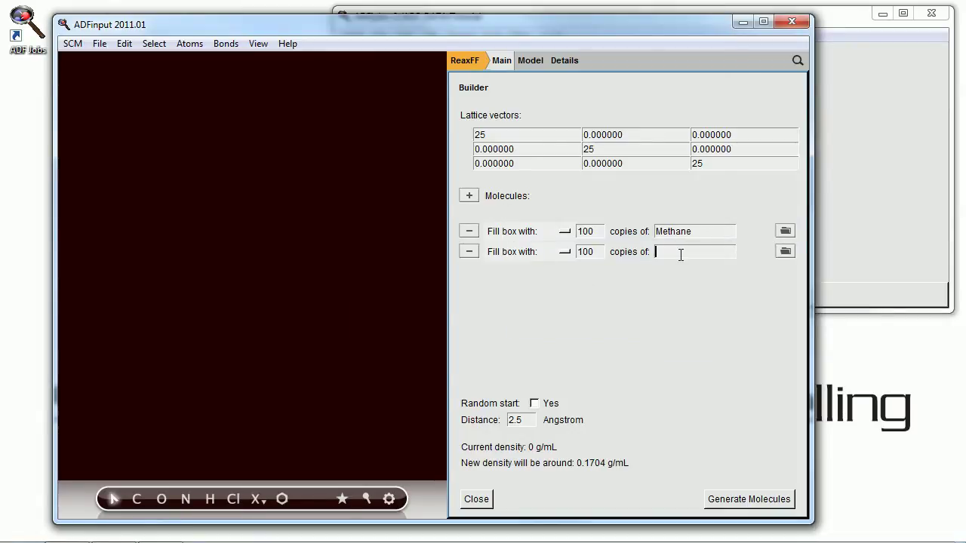
pyautogui.write('o')
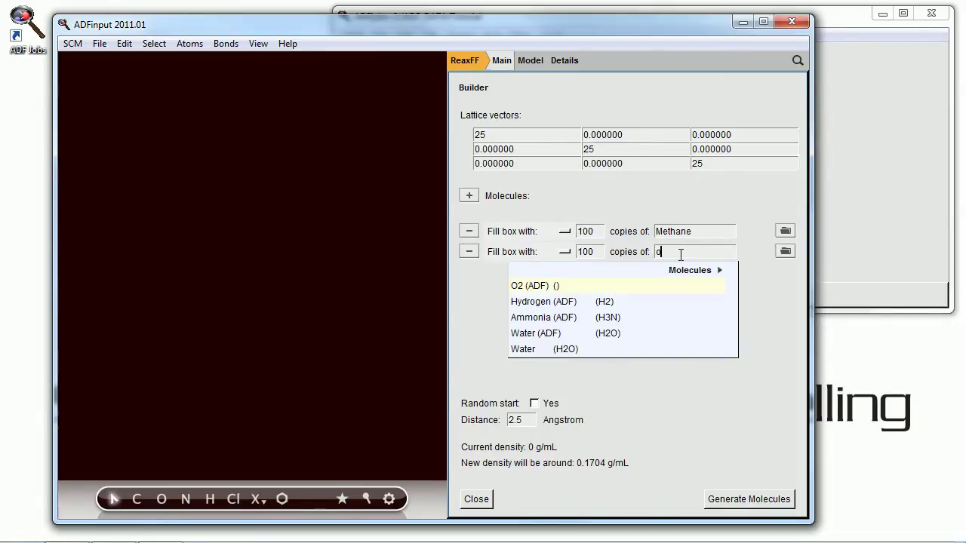
pyautogui.click(550, 286)
# Step: Set 250 O2 copies and generate the packed box at about 1.02 g/mL
pyautogui.moveTo(596, 254); pyautogui.dragTo(574, 253)
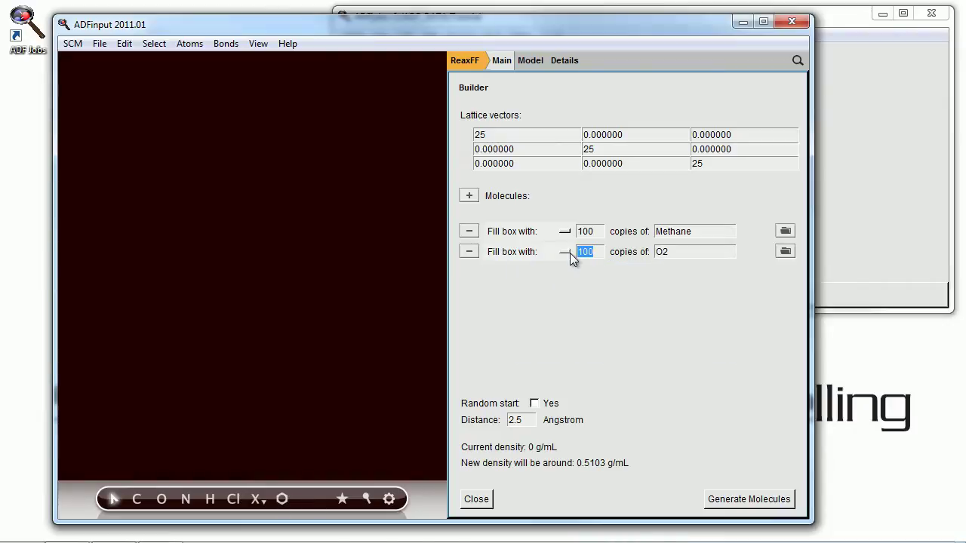
pyautogui.write('250')
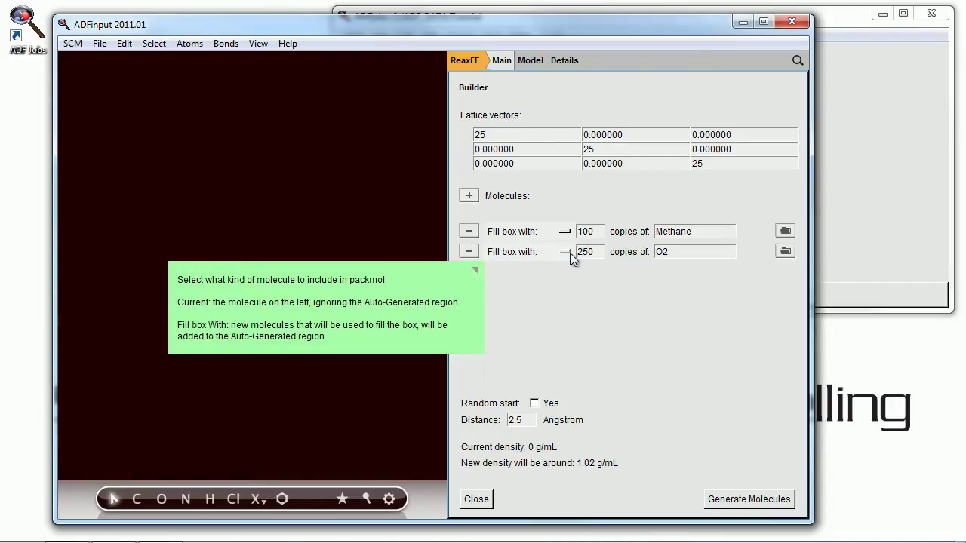
pyautogui.click(728, 498)
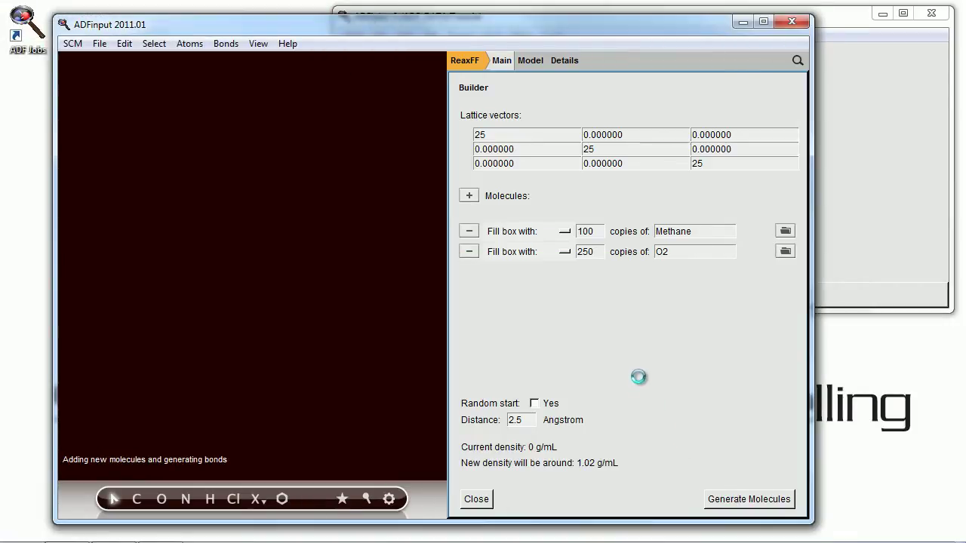
pyautogui.moveTo(344, 236); pyautogui.dragTo(285, 308)
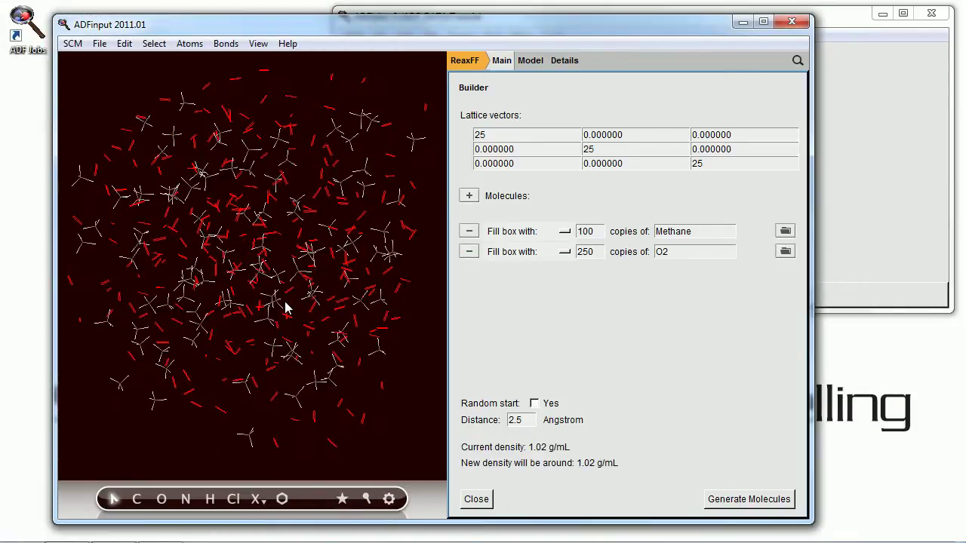
# Step: Set the temperature to 3500 K on the Main panel
pyautogui.click(503, 67)
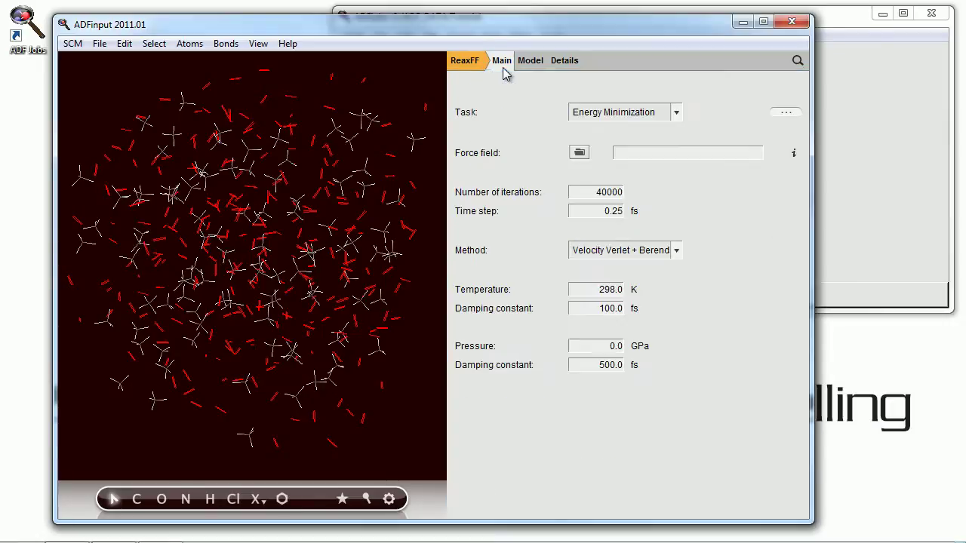
pyautogui.doubleClick(596, 289)
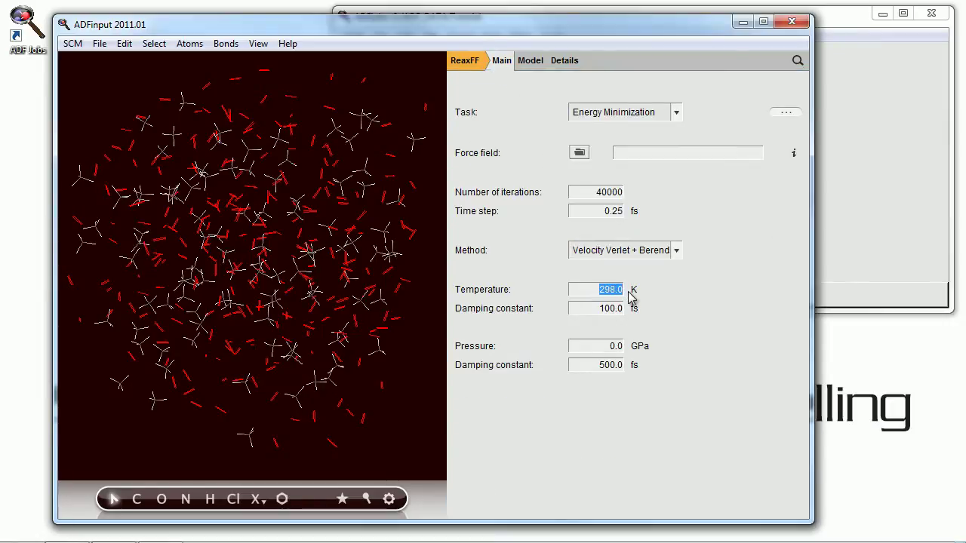
pyautogui.write('3500')
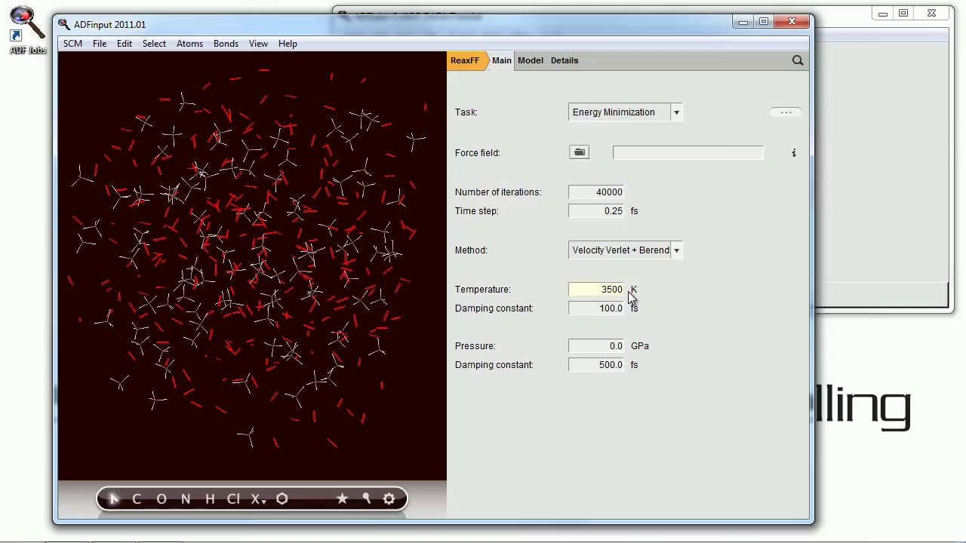
# Step: Select the CHO.ff force field and the Molecular Dynamics task
pyautogui.click(578, 152)
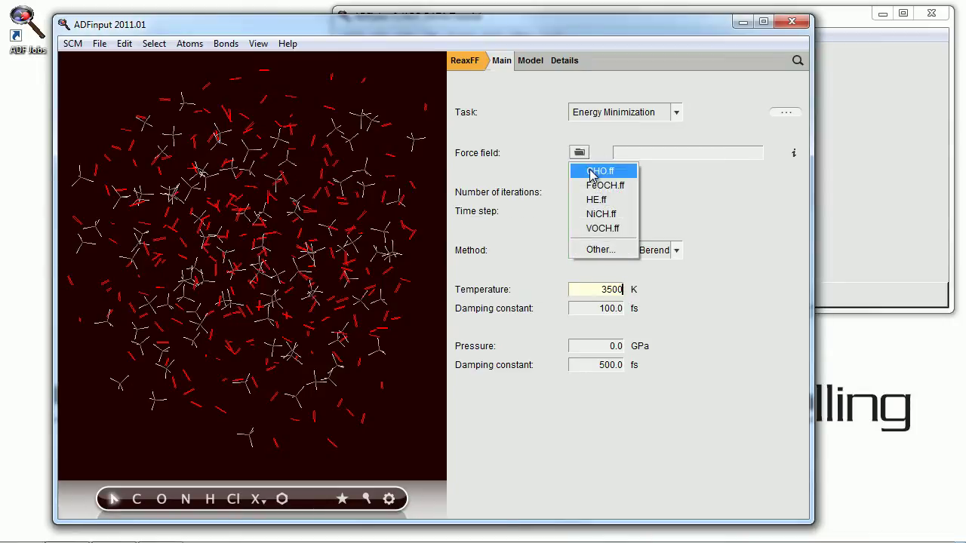
pyautogui.click(592, 172)
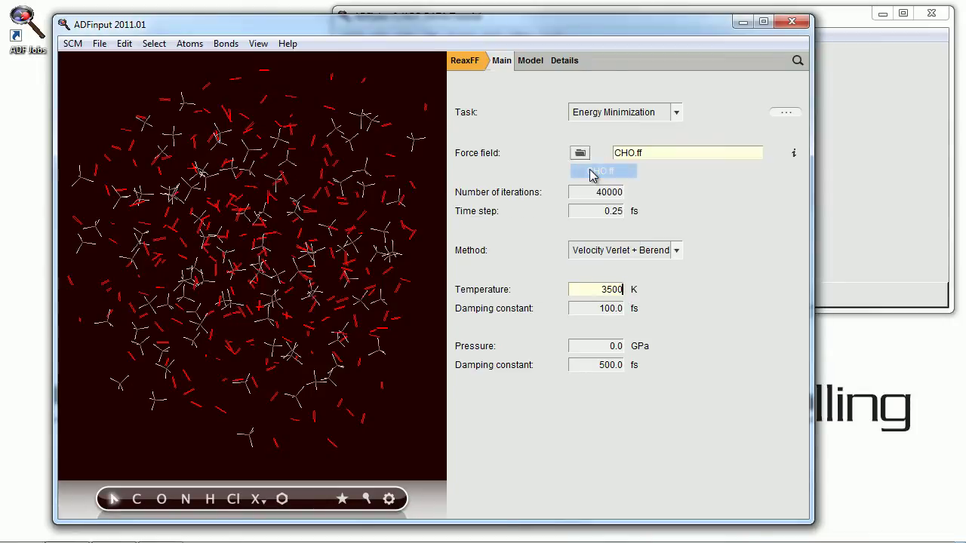
pyautogui.click(642, 113)
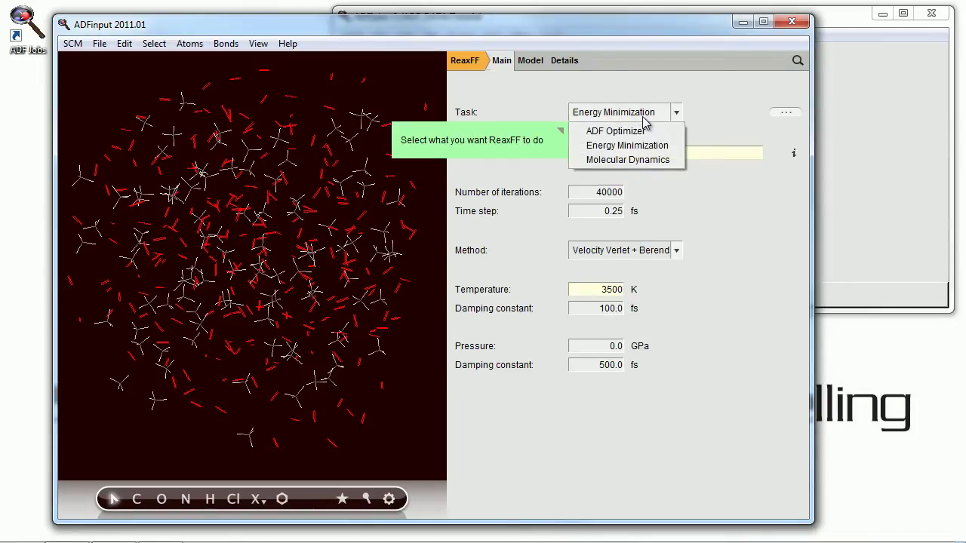
pyautogui.click(636, 160)
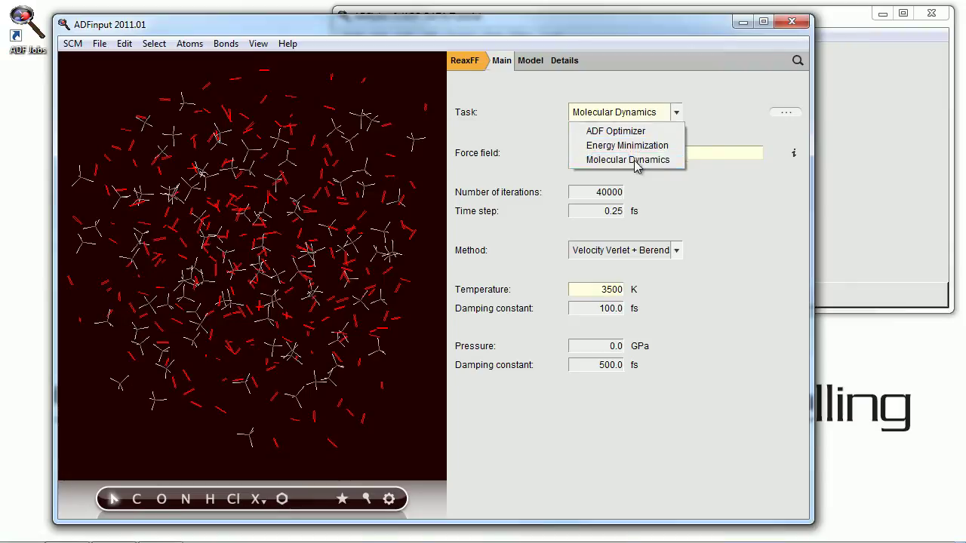
pyautogui.click(97, 46)
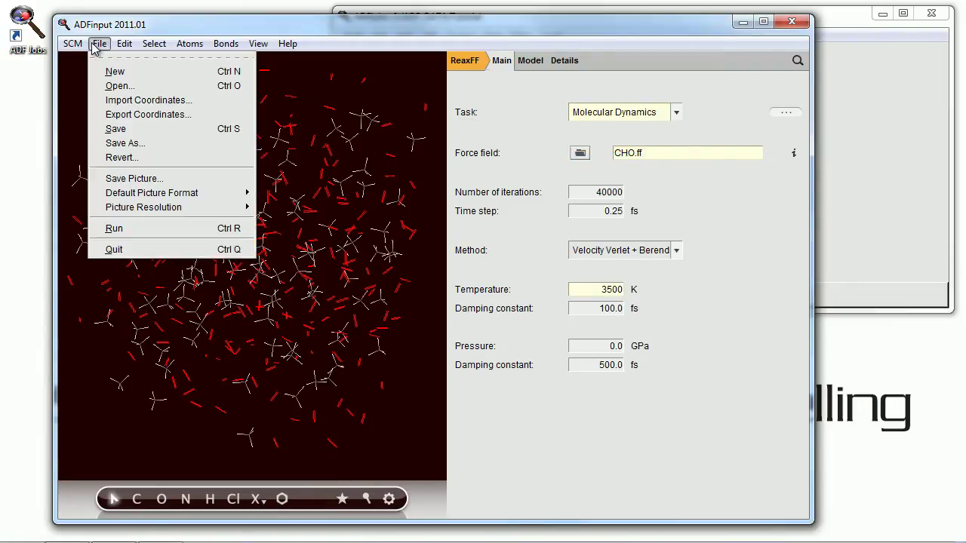
# Step: Run the job, saving it as Methane.adf in the Tutorial folder
pyautogui.click(138, 234)
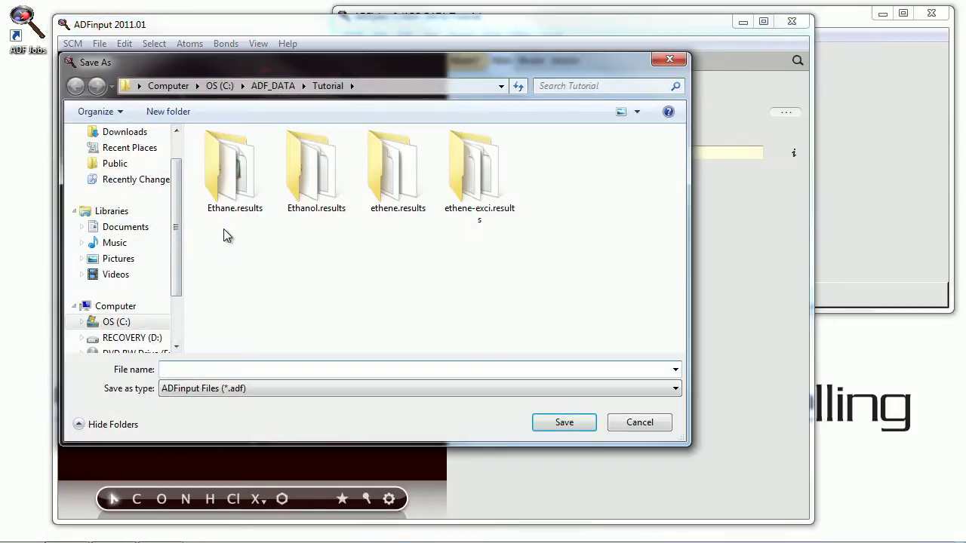
pyautogui.write('Methane')
pyautogui.press('Return')
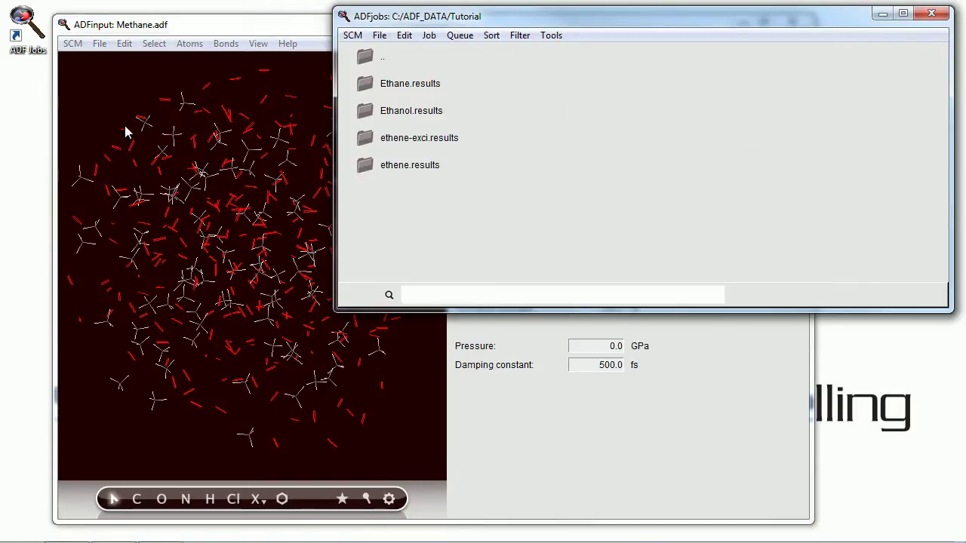
# Step: Open Methane.logfile in ADFtail to follow the running MD log
pyautogui.click(74, 48)
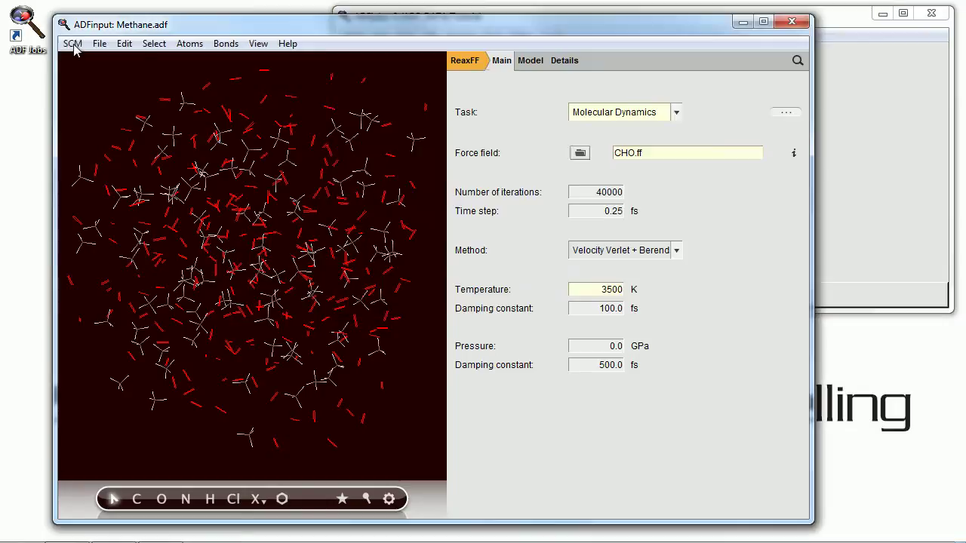
pyautogui.click(73, 47)
pyautogui.click(91, 149)
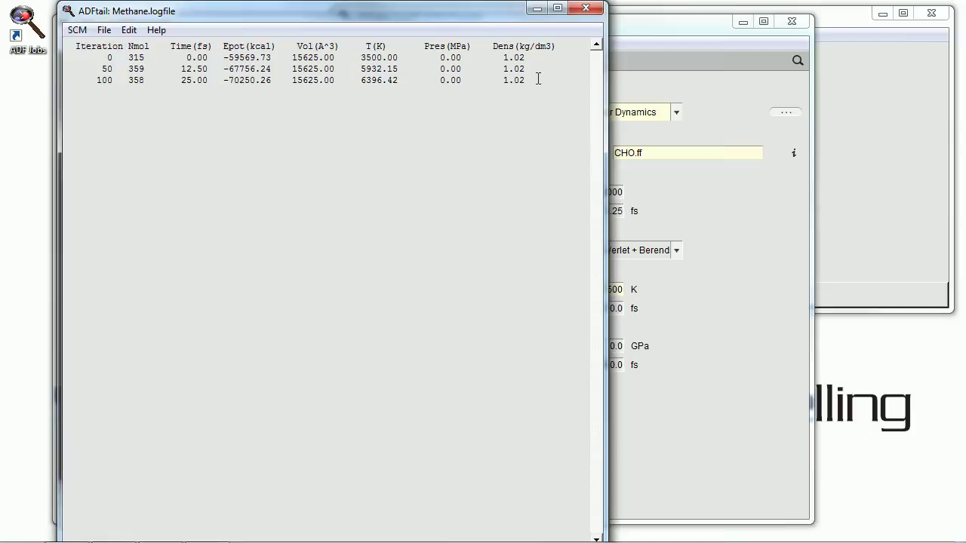
pyautogui.click(77, 30)
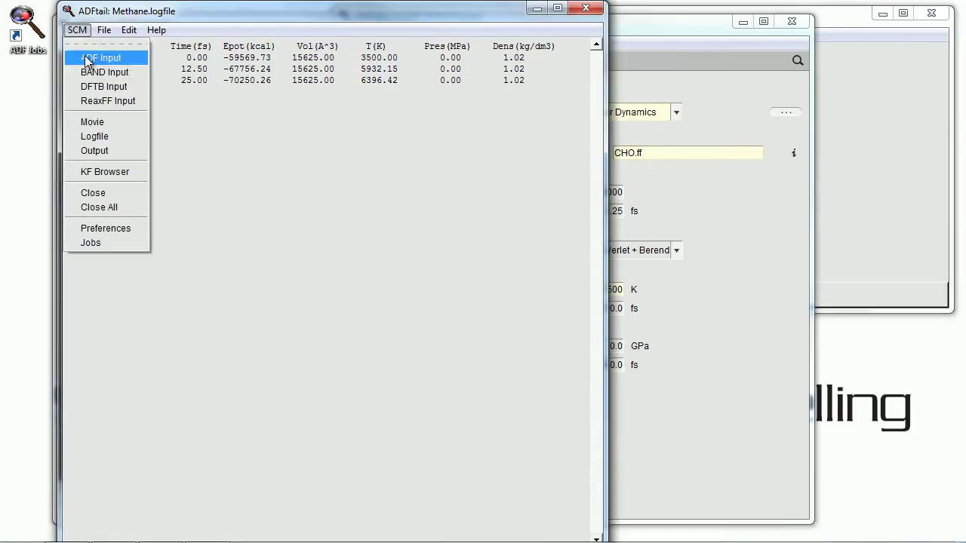
# Step: Open the Methane trajectory in ADFmovie, rotate the view, and play it to frame 800
pyautogui.click(98, 125)
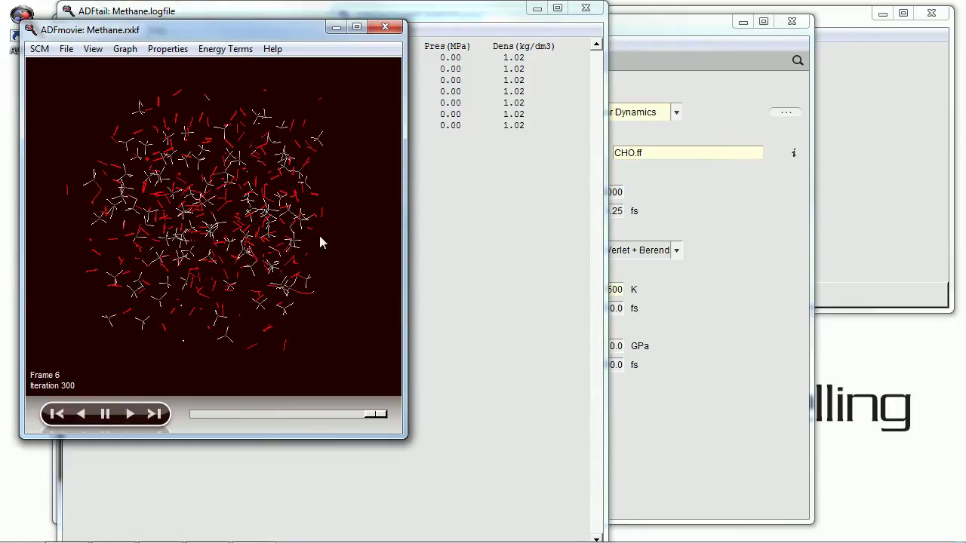
pyautogui.moveTo(319, 238); pyautogui.dragTo(236, 189)
pyautogui.click(131, 413)
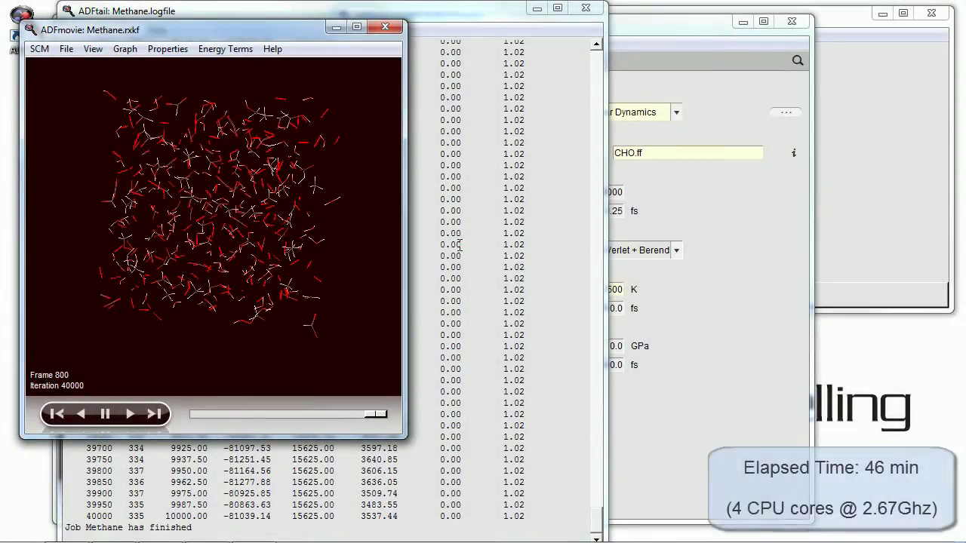
# Step: Plot Temperature, set Temperature (3500 K) and Potential Energy against iteration
pyautogui.click(167, 49)
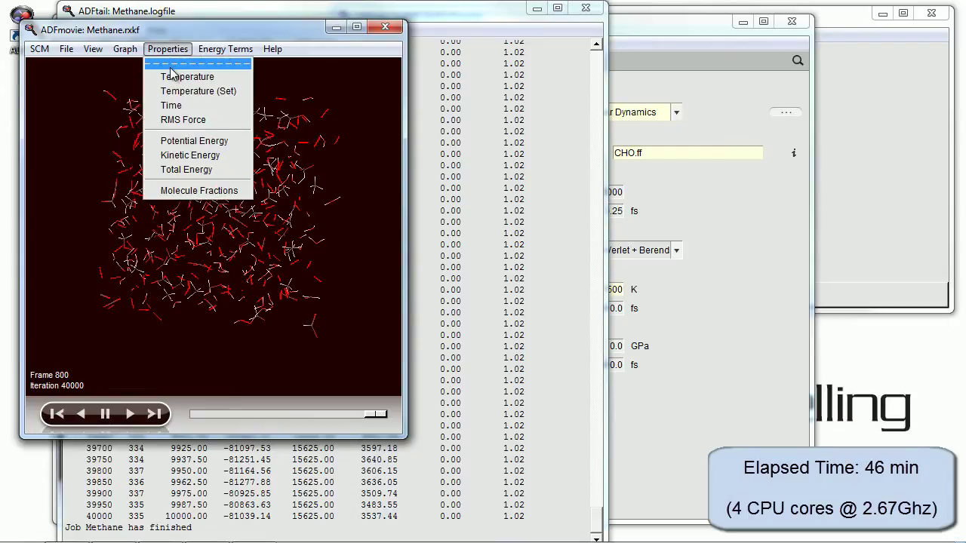
pyautogui.click(171, 76)
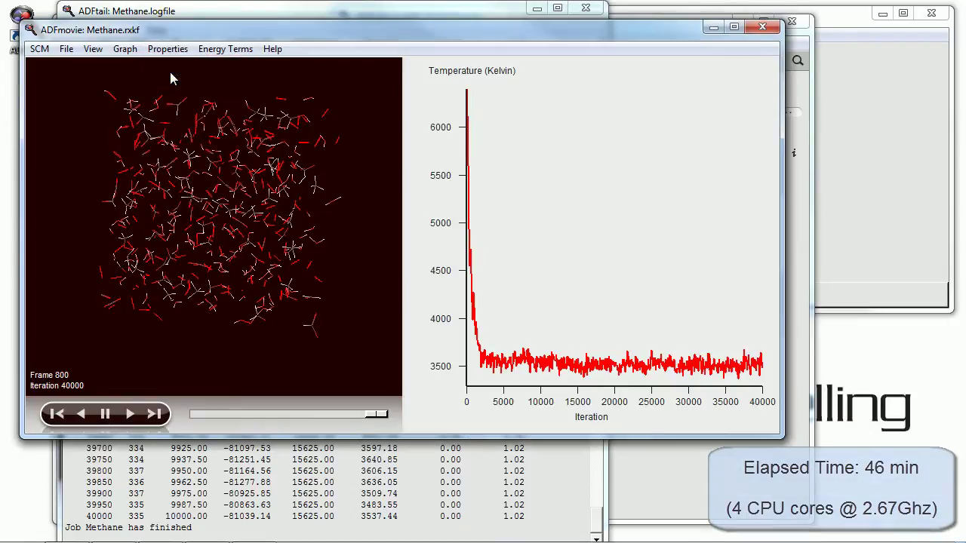
pyautogui.click(168, 49)
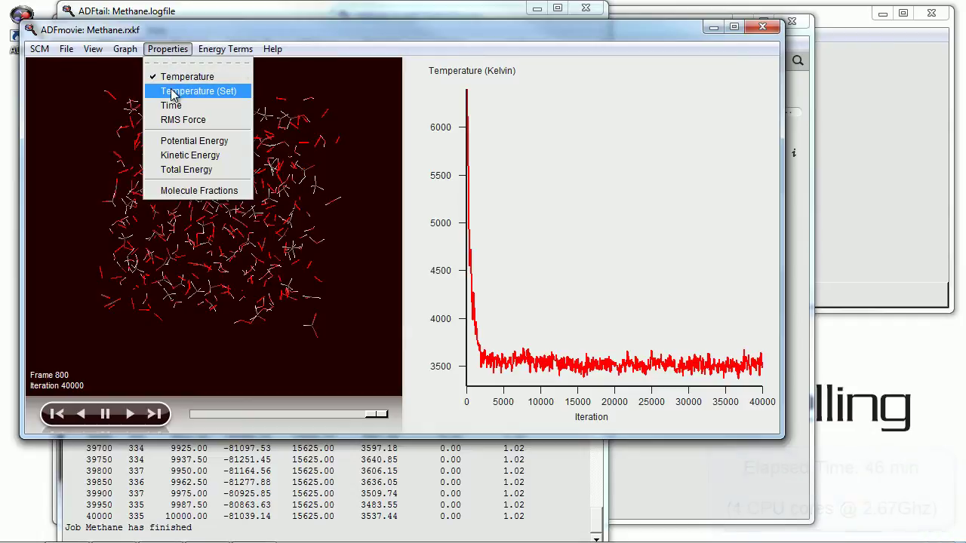
pyautogui.click(172, 90)
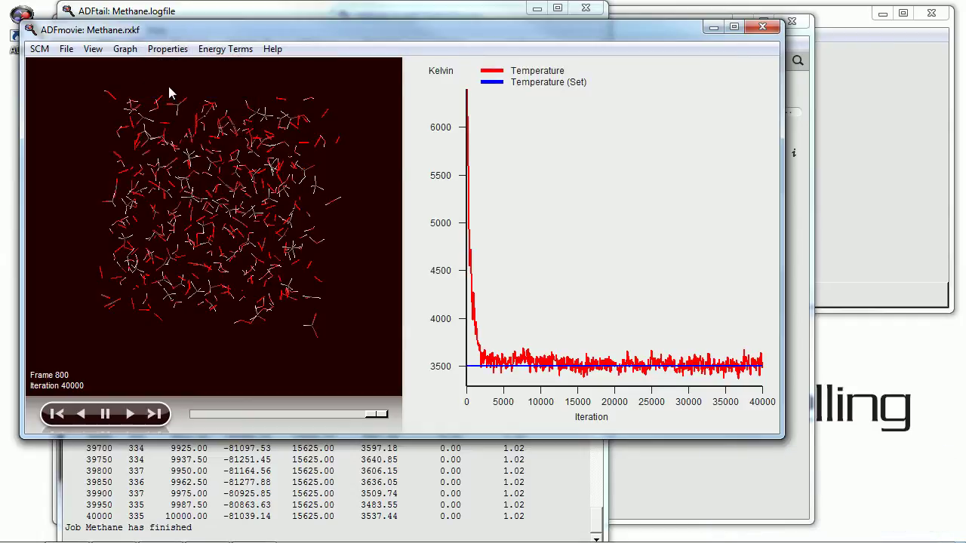
pyautogui.click(167, 51)
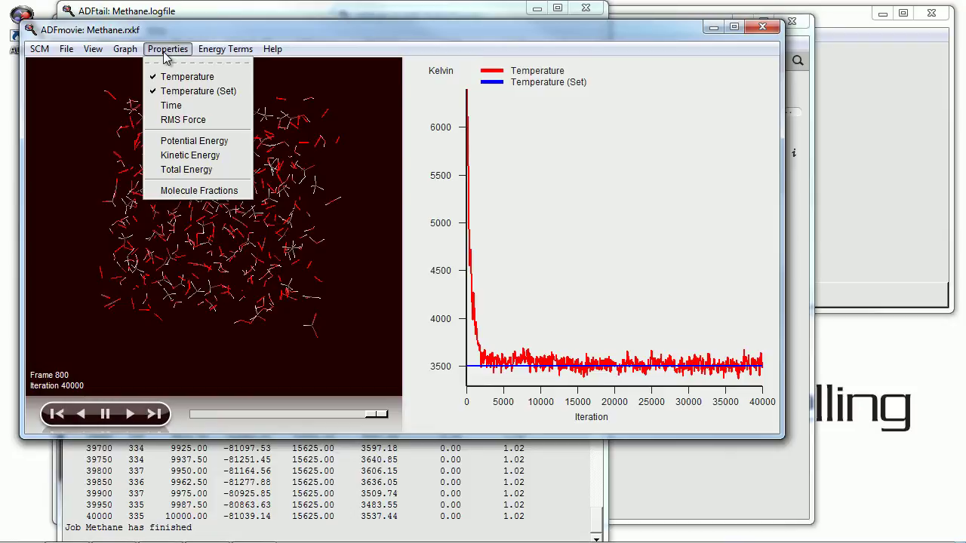
pyautogui.click(185, 141)
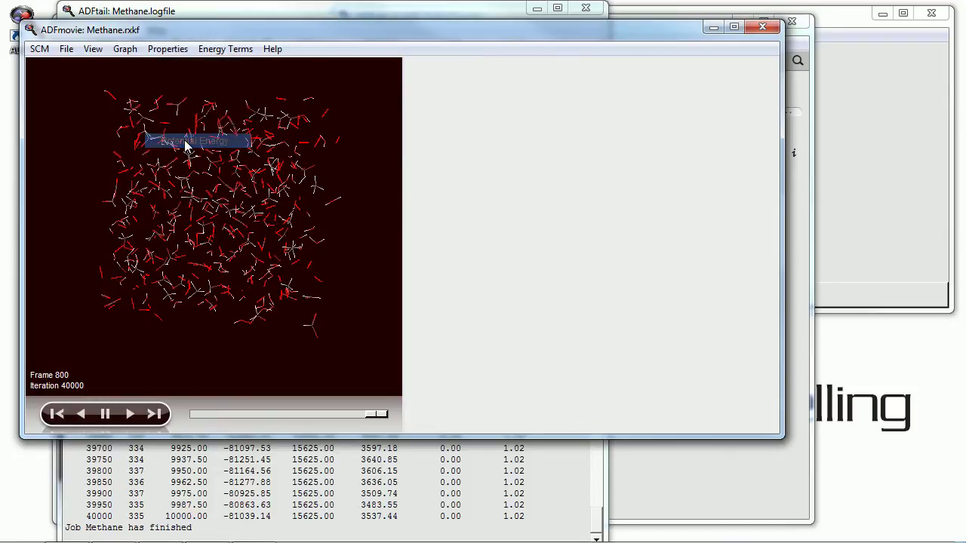
pyautogui.click(125, 50)
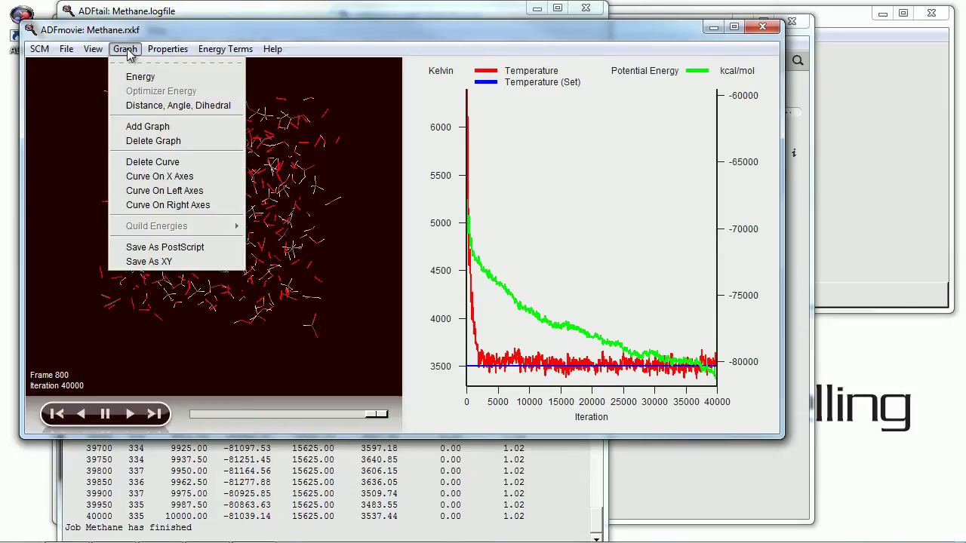
# Step: Add a second graph and plot the CH4 molecule count in it
pyautogui.click(143, 128)
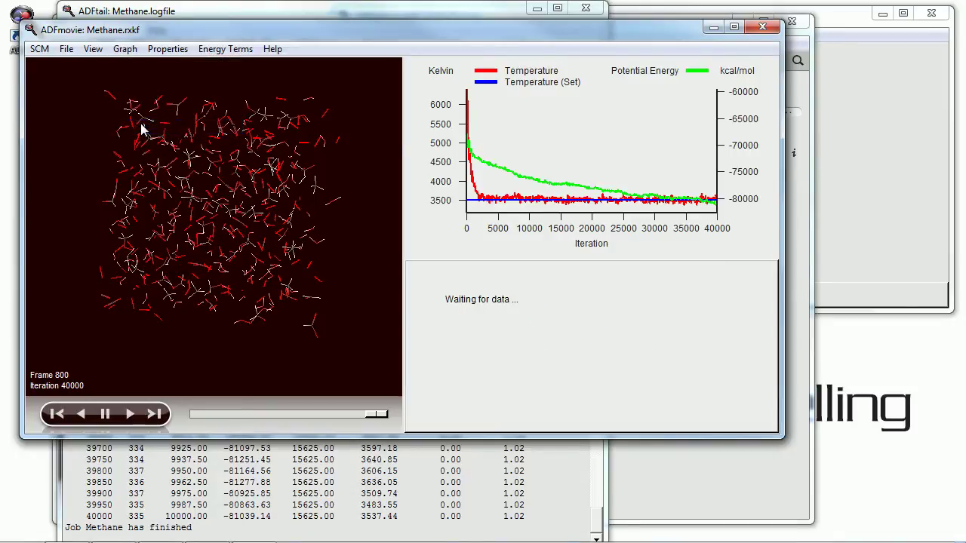
pyautogui.click(167, 50)
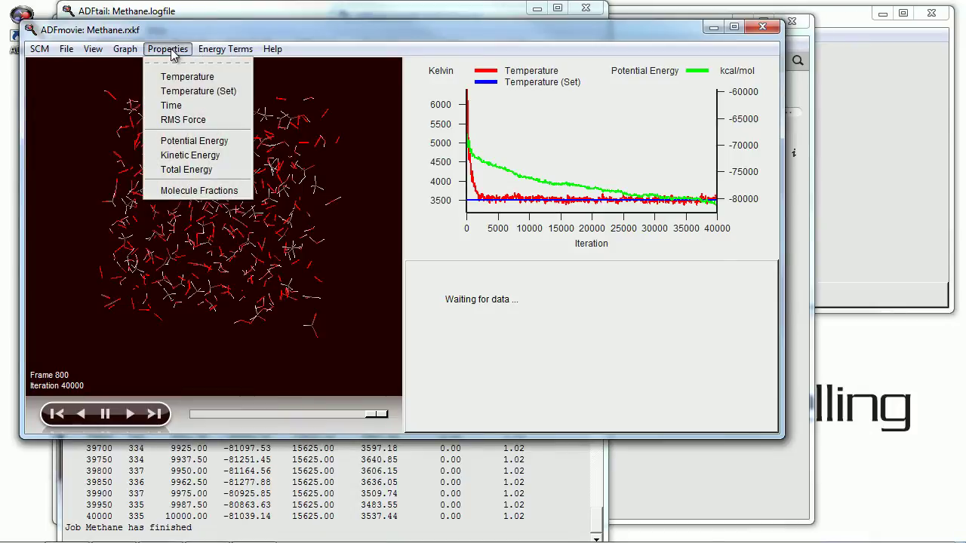
pyautogui.click(188, 191)
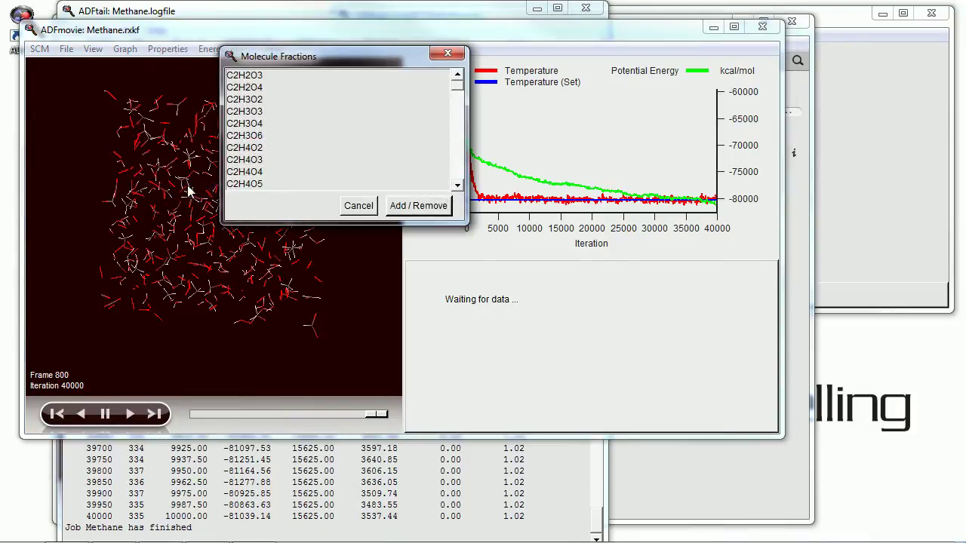
pyautogui.moveTo(457, 84); pyautogui.dragTo(458, 126)
pyautogui.click(253, 173)
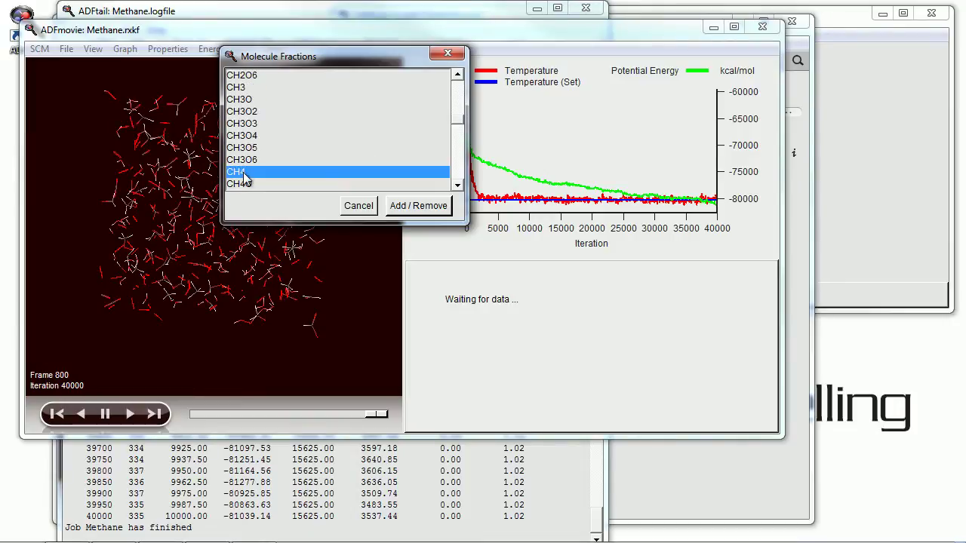
pyautogui.click(408, 207)
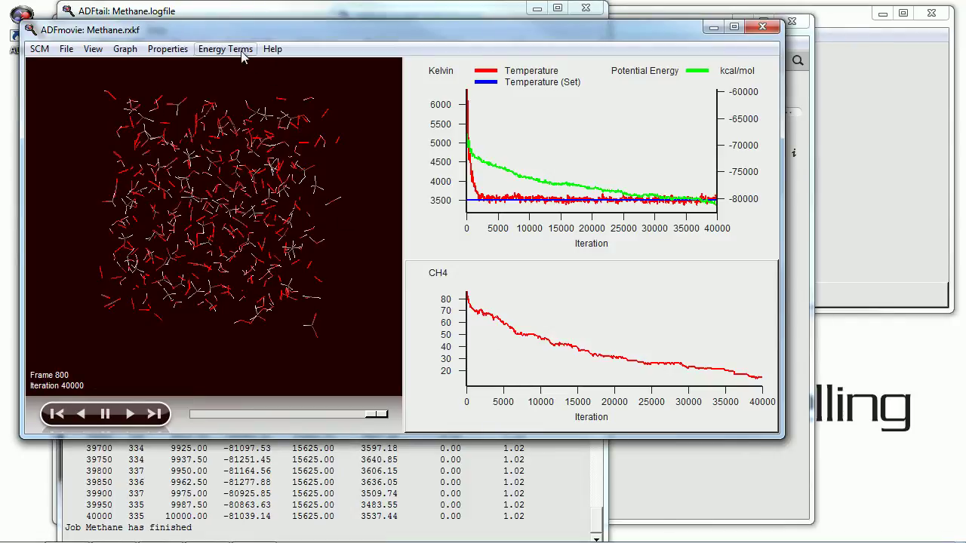
# Step: Add the O2 molecule count curve to the lower graph
pyautogui.click(187, 50)
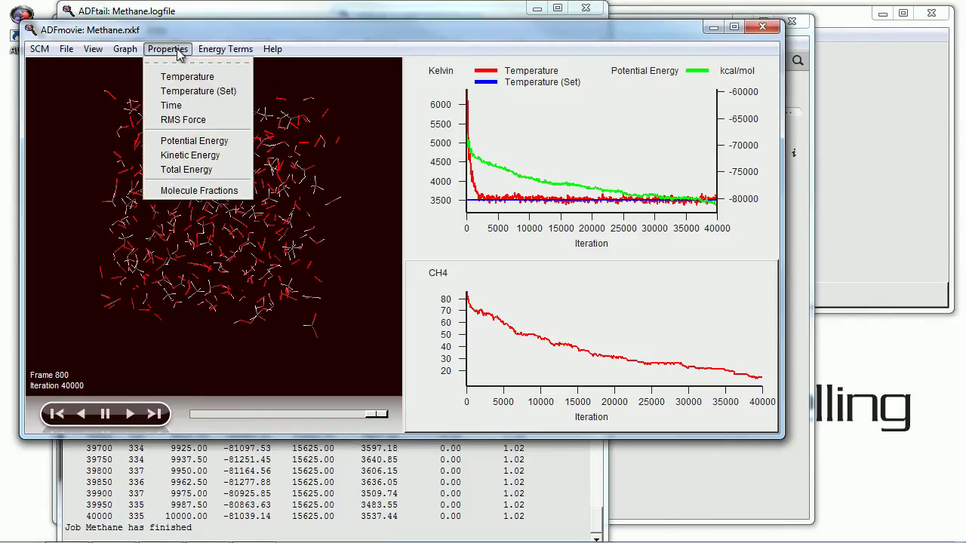
pyautogui.click(185, 192)
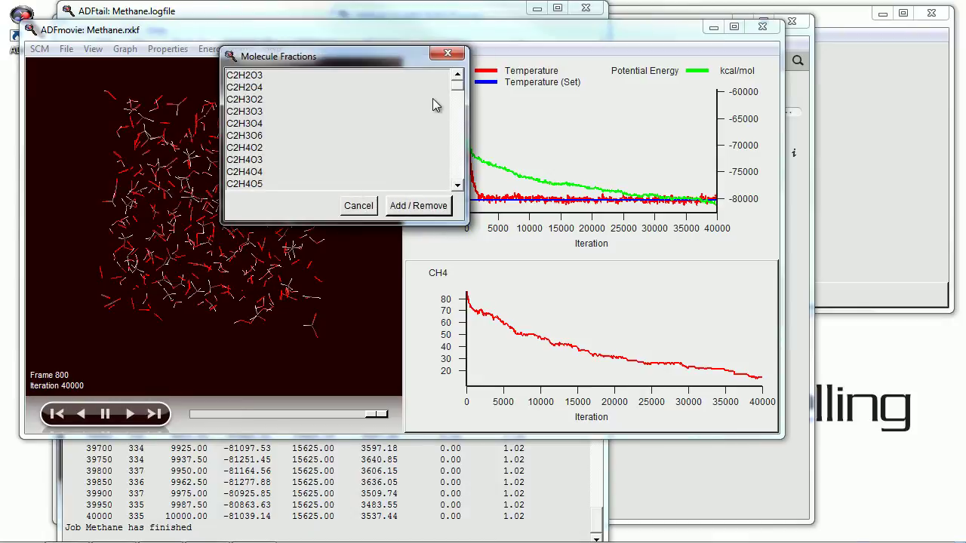
pyautogui.moveTo(457, 92); pyautogui.dragTo(457, 178)
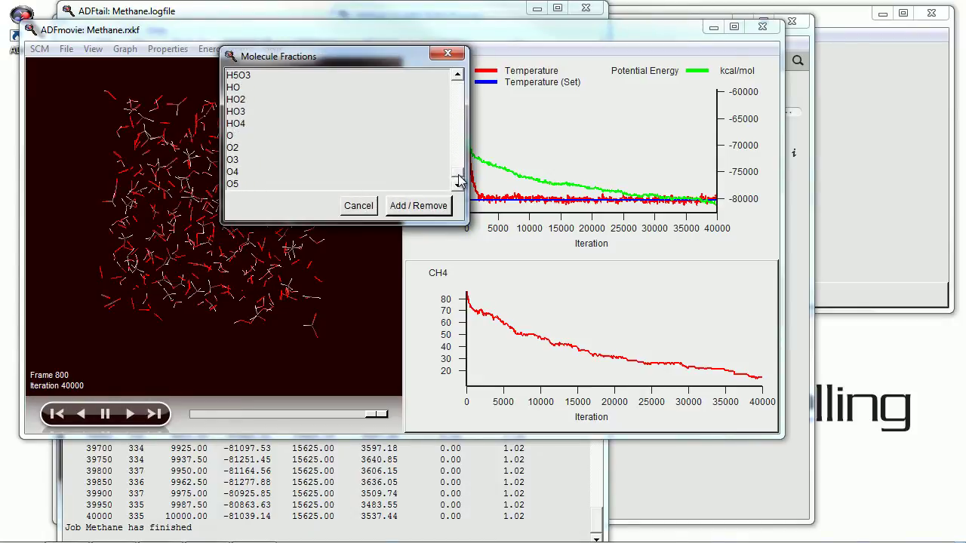
pyautogui.click(247, 149)
pyautogui.click(410, 209)
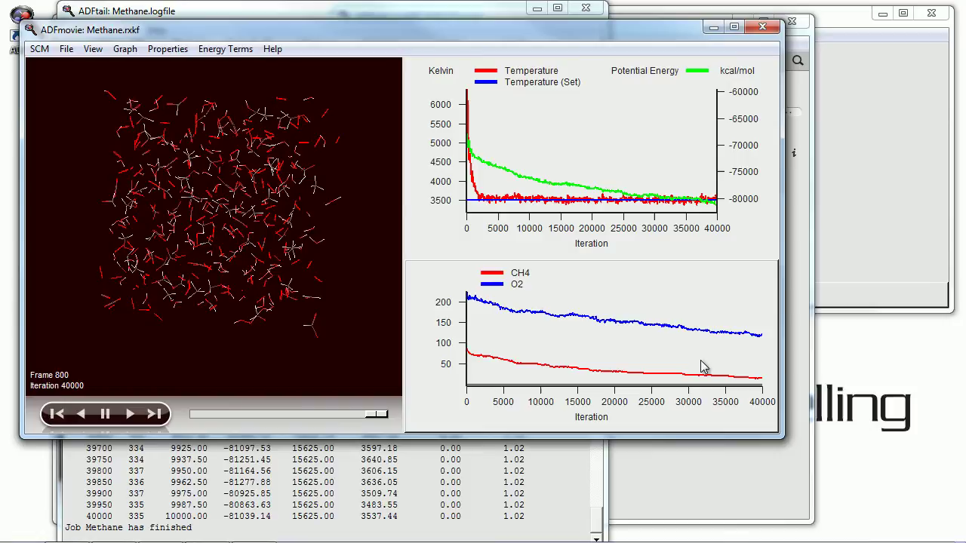
# Step: Add the CO2 fraction curve to the species graph
pyautogui.click(179, 51)
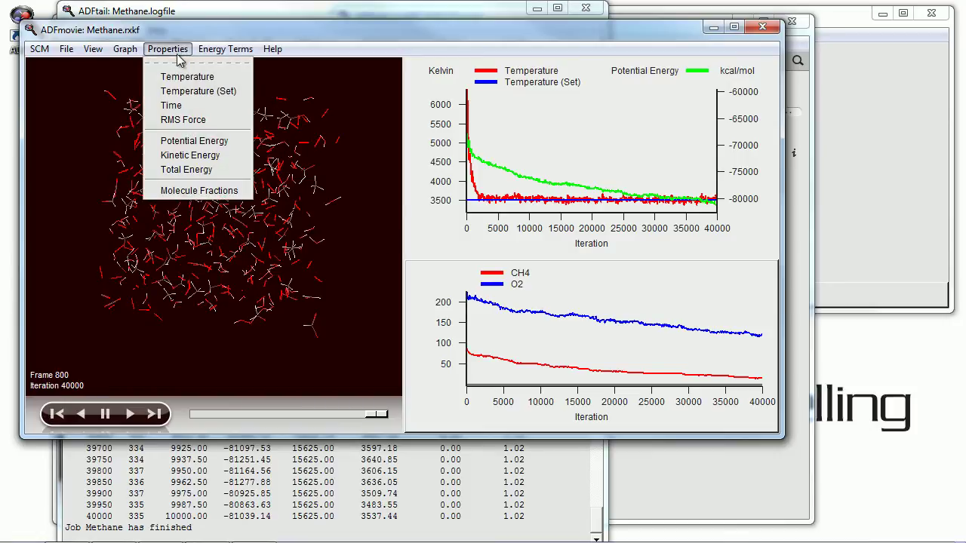
pyautogui.click(202, 190)
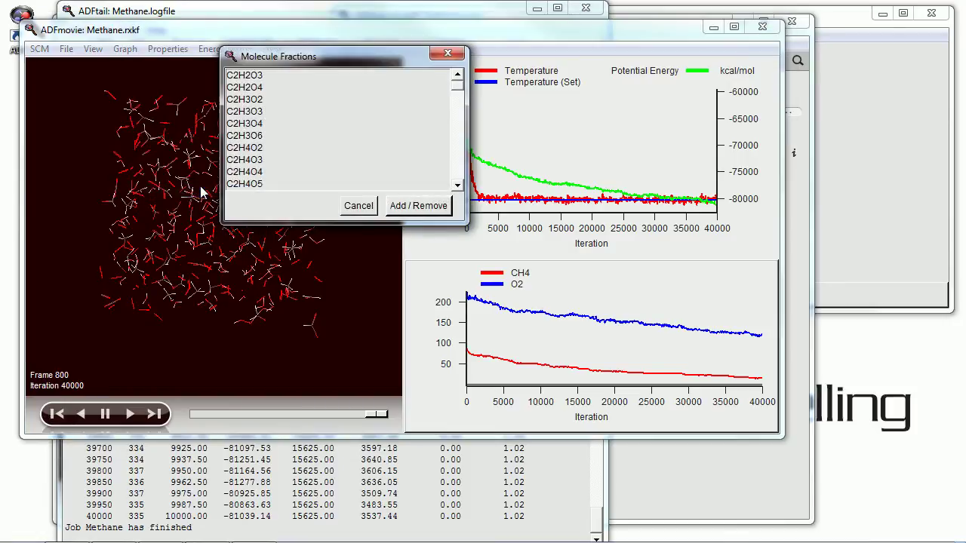
pyautogui.click(455, 104)
pyautogui.moveTo(456, 105); pyautogui.dragTo(457, 147)
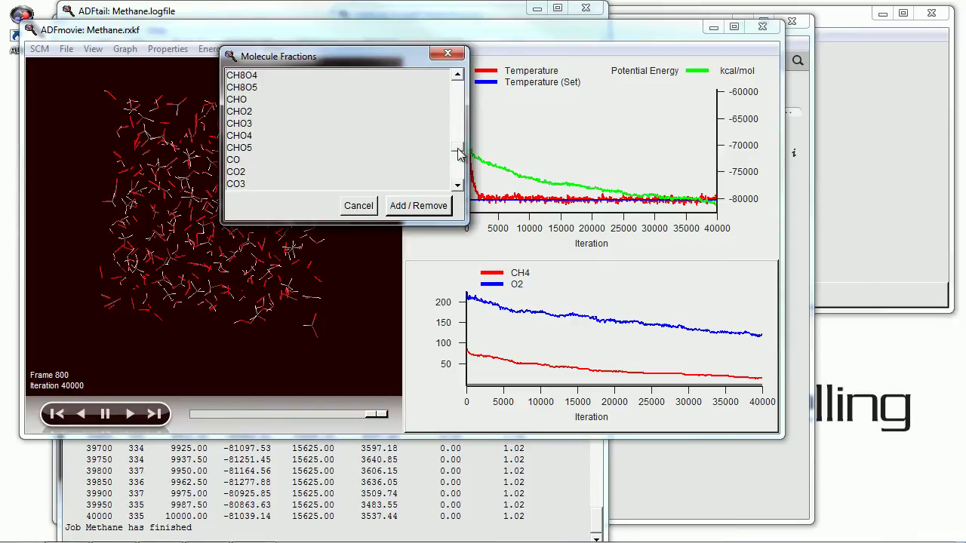
pyautogui.click(257, 172)
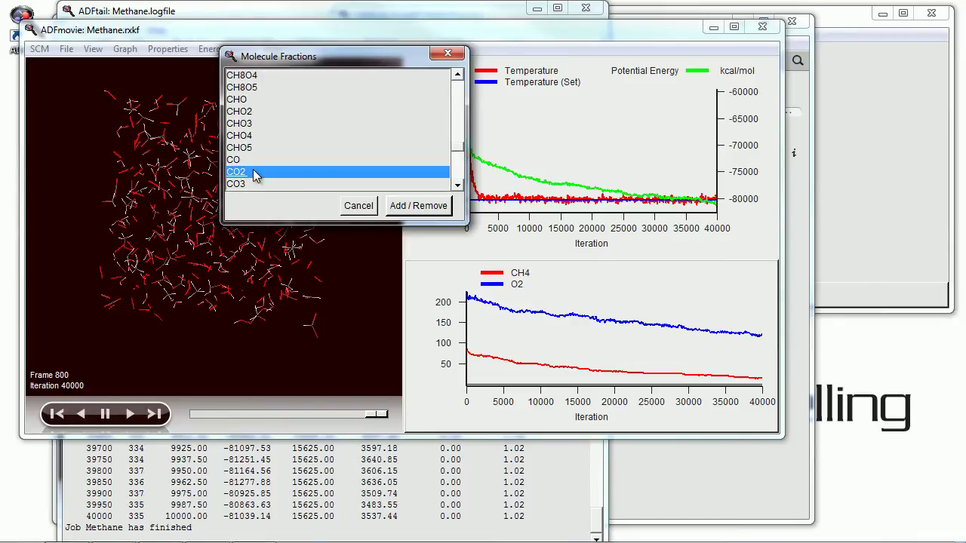
pyautogui.click(419, 205)
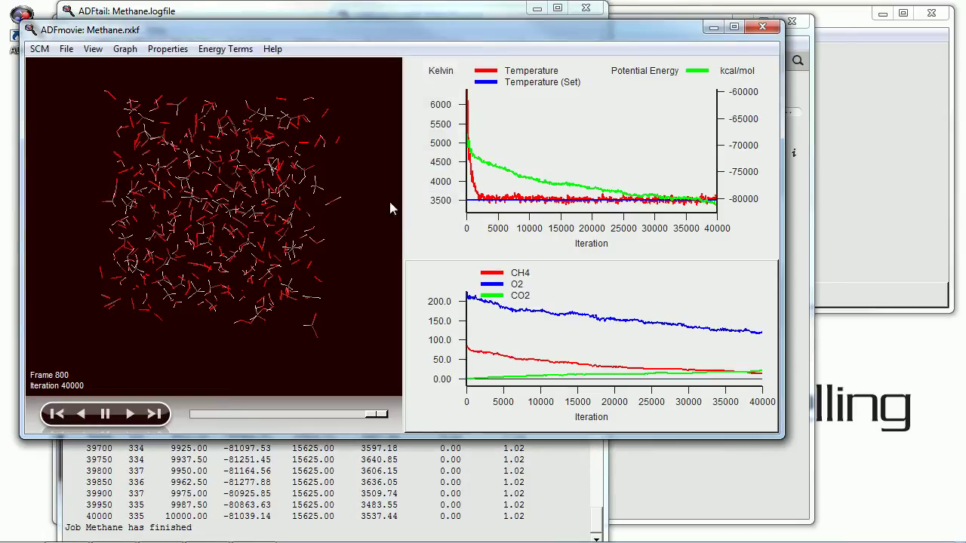
# Step: Add the H2O fraction curve, which rises toward about 90 by iteration 40000
pyautogui.click(220, 53)
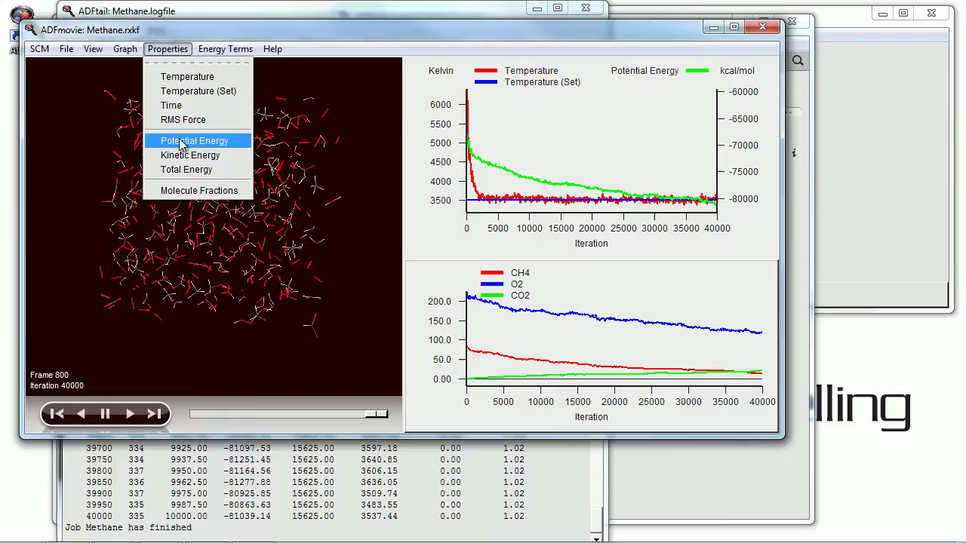
pyautogui.click(192, 192)
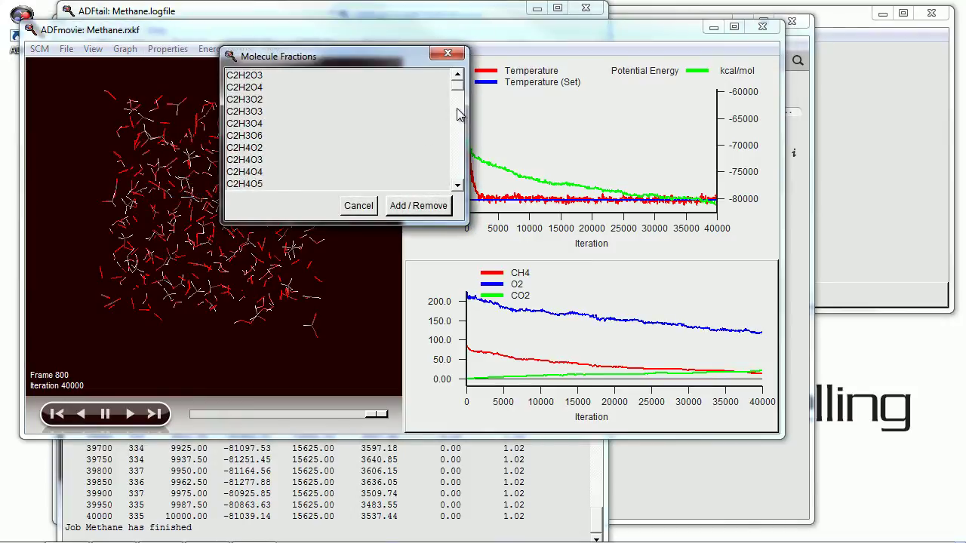
pyautogui.moveTo(457, 92); pyautogui.dragTo(458, 156)
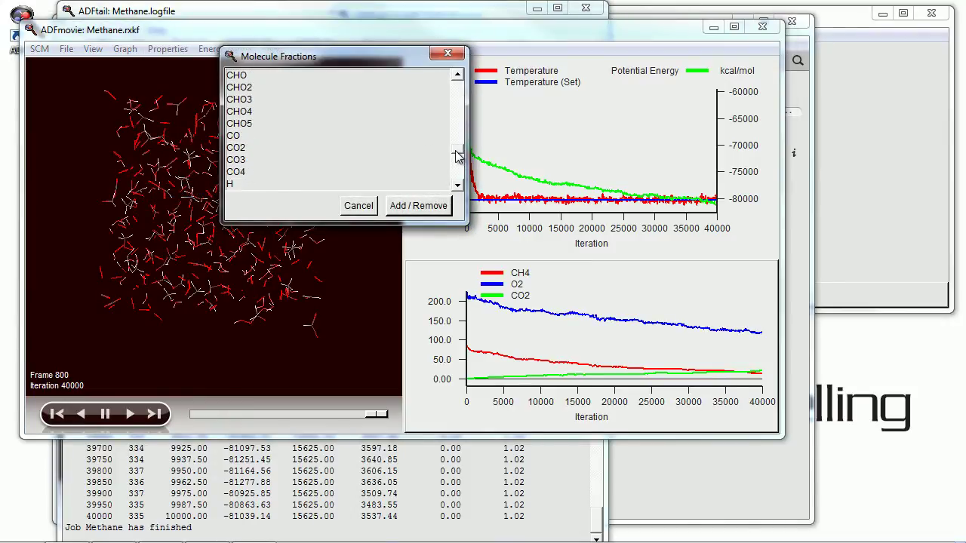
pyautogui.click(457, 185)
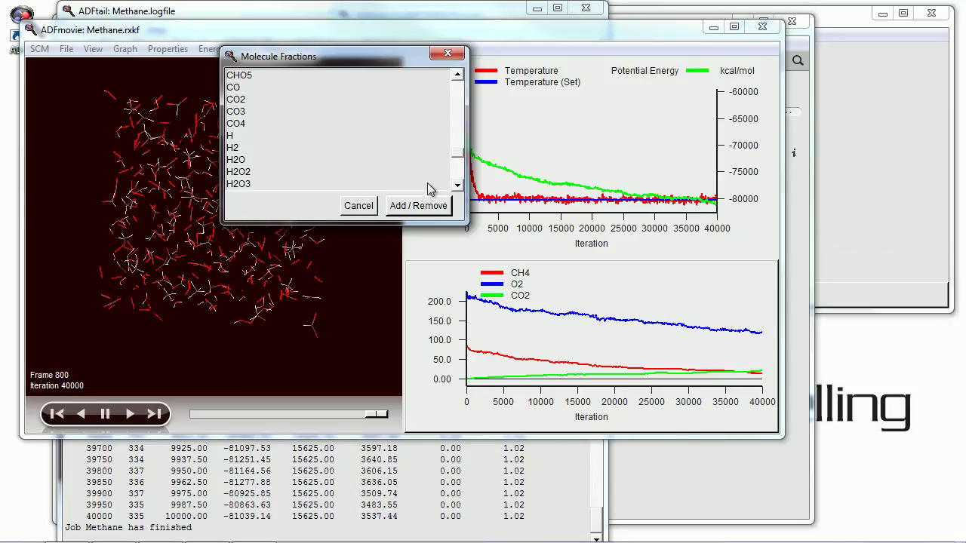
pyautogui.click(245, 163)
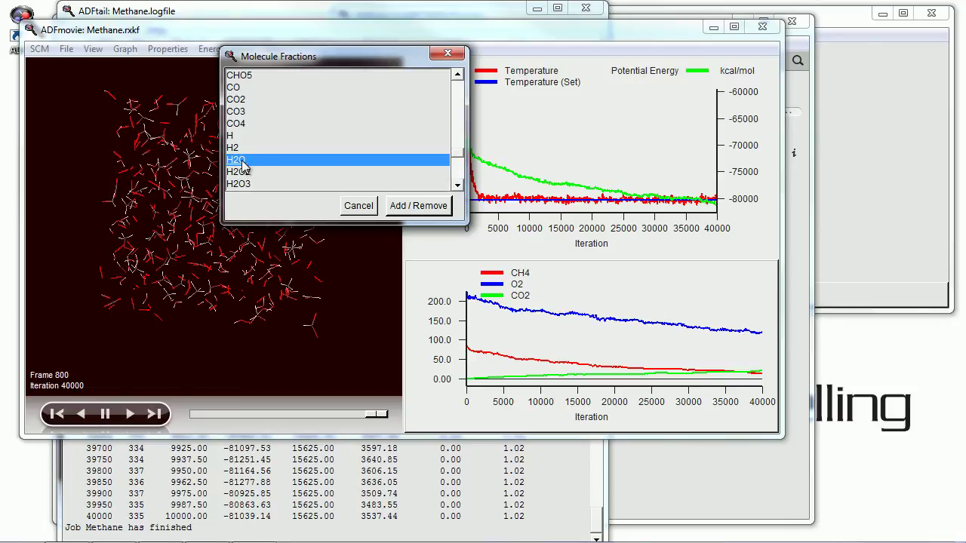
pyautogui.click(411, 205)
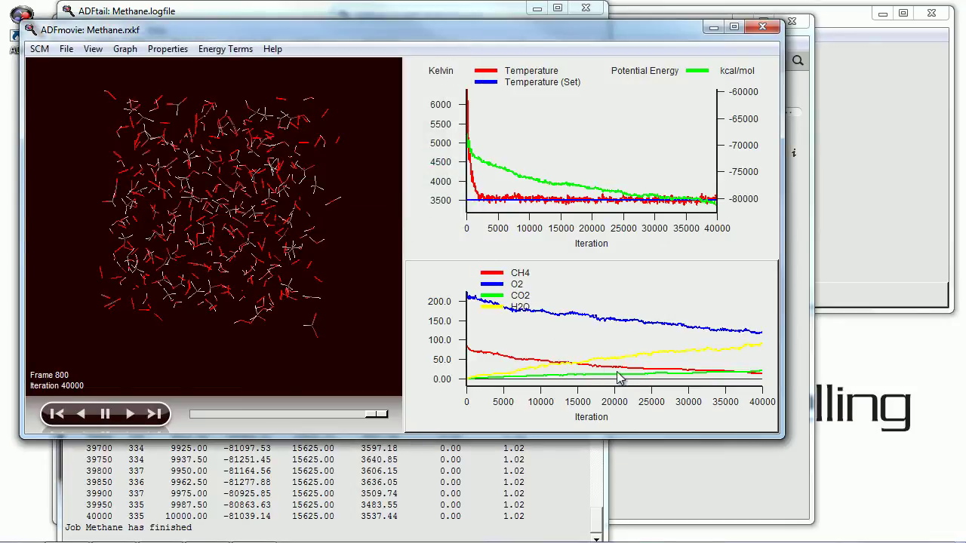
# Step: Add the CO fraction curve to the species graph
pyautogui.click(169, 51)
pyautogui.click(188, 192)
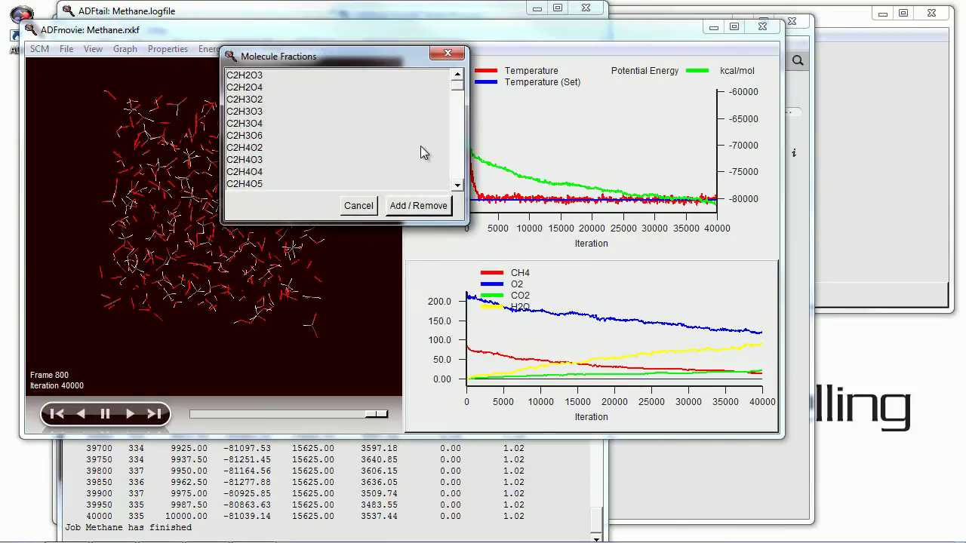
pyautogui.moveTo(456, 92); pyautogui.dragTo(457, 120)
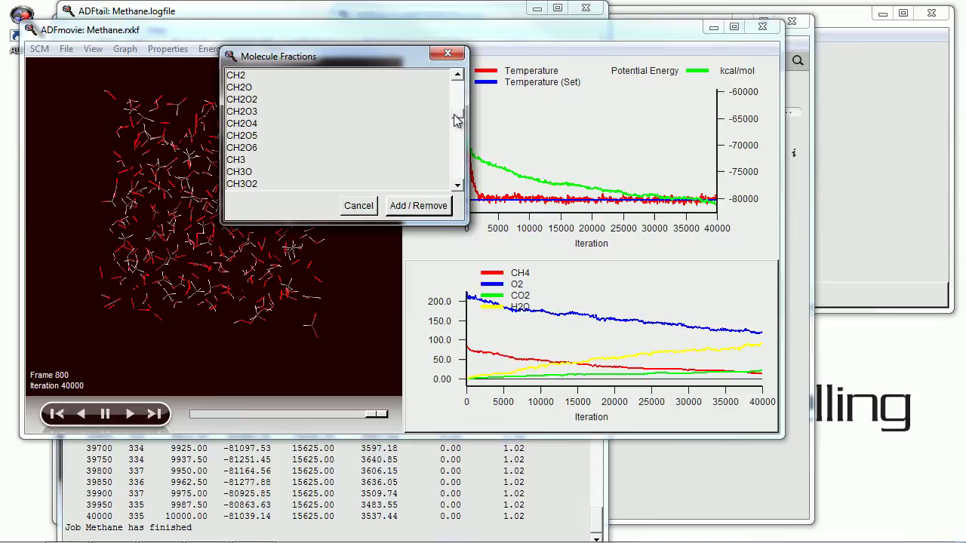
pyautogui.click(459, 162)
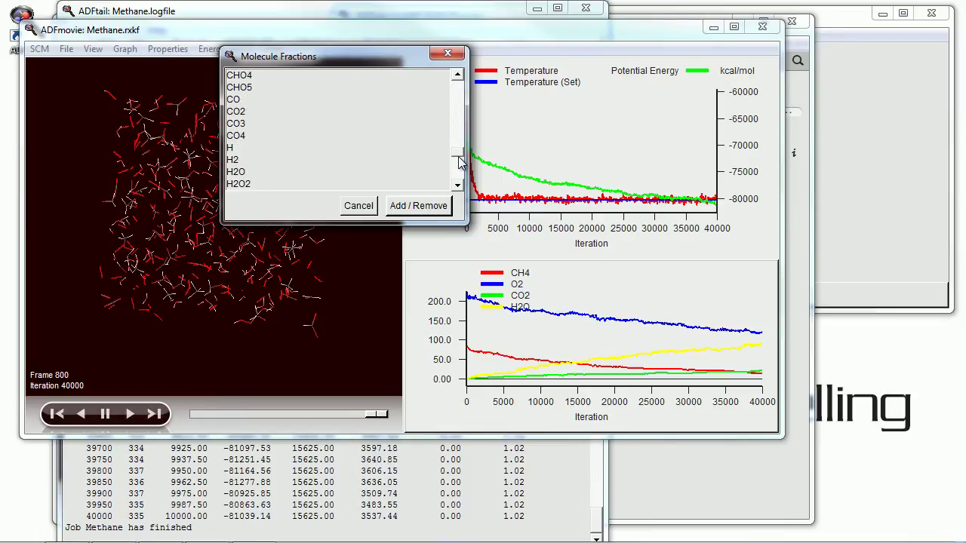
pyautogui.click(238, 100)
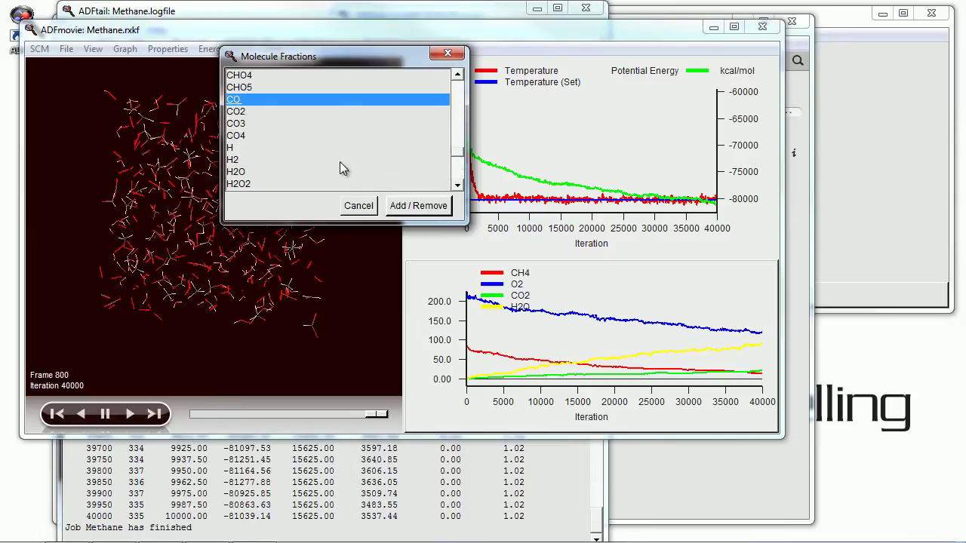
pyautogui.click(404, 206)
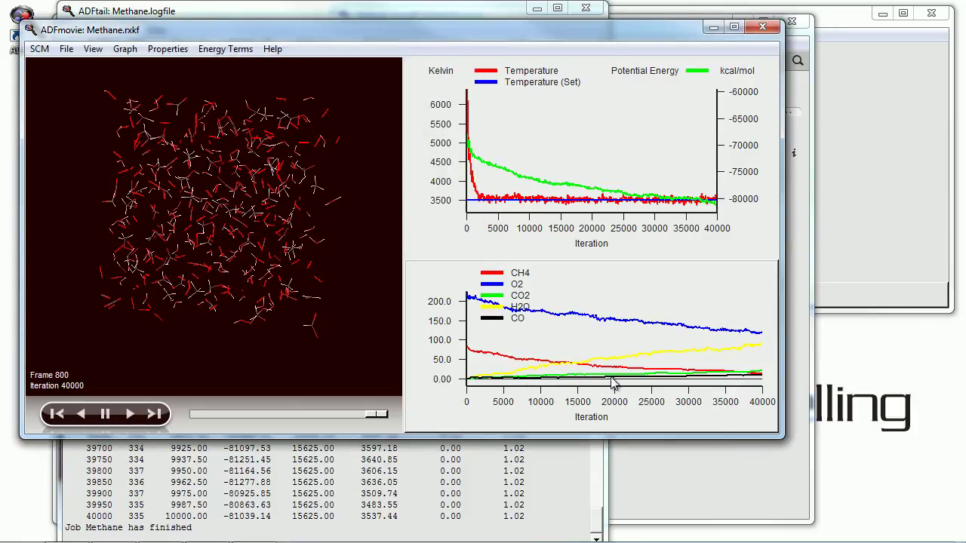
pyautogui.moveTo(612, 383); pyautogui.dragTo(762, 381)
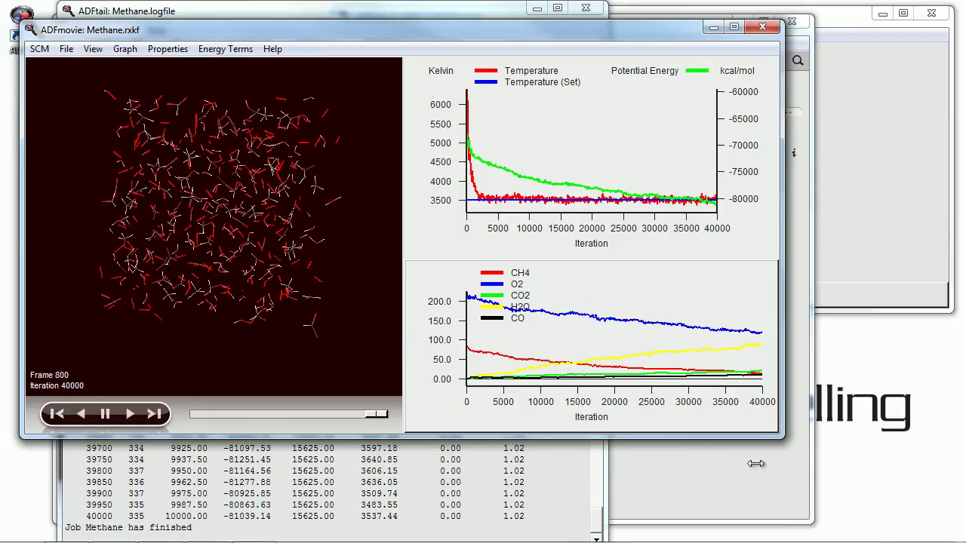
# Step: Enlarge the ADFmovie window and jump through iterations 16600, 14050, 25050 and 21250 from the graphs
pyautogui.moveTo(775, 434); pyautogui.dragTo(791, 506)
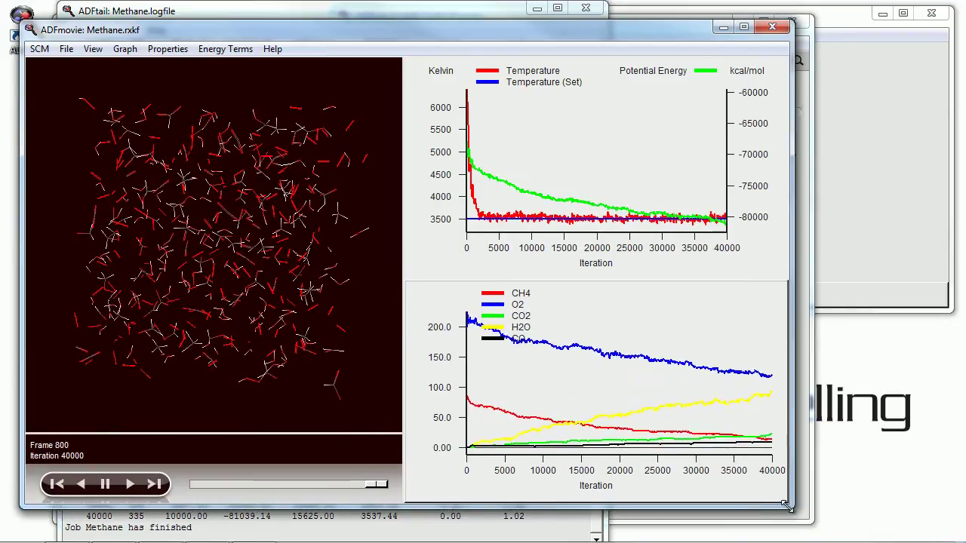
pyautogui.click(595, 357)
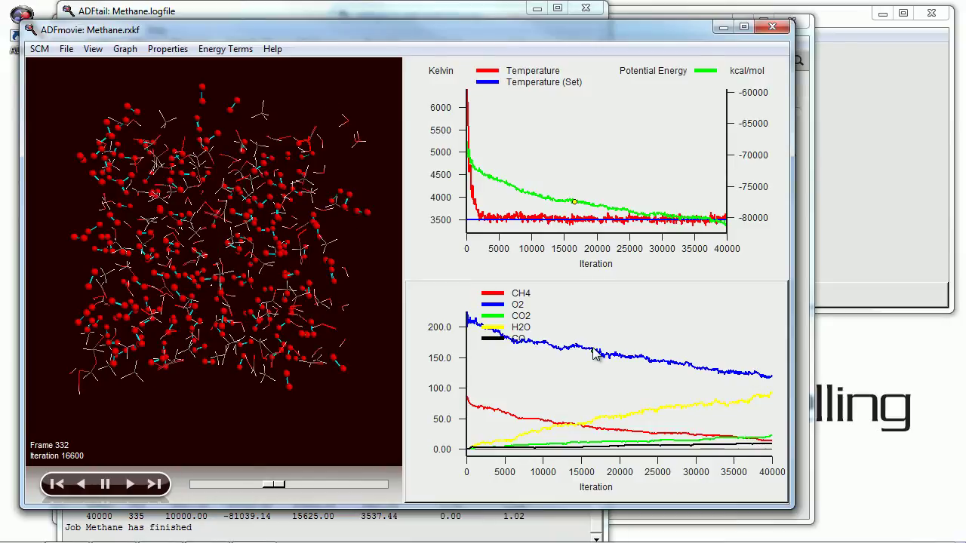
pyautogui.click(573, 349)
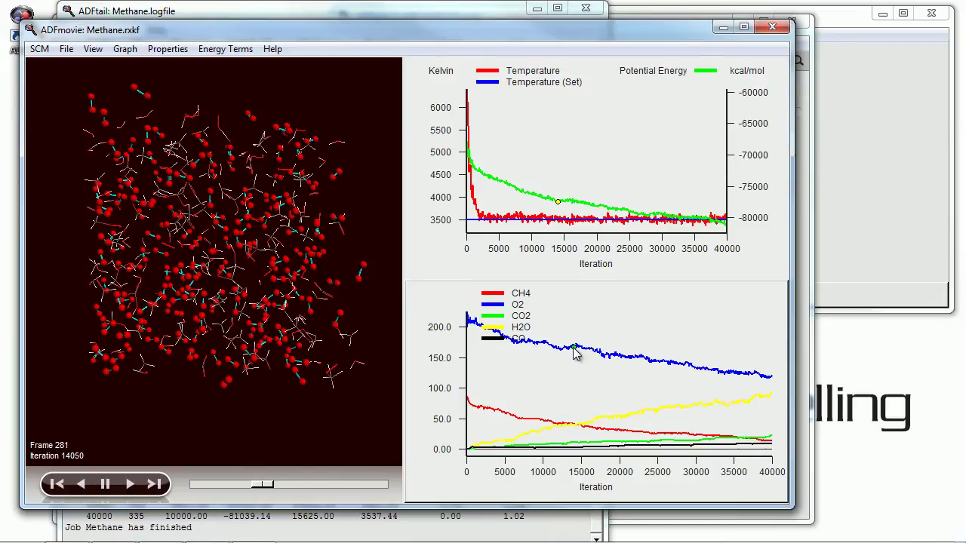
pyautogui.click(660, 368)
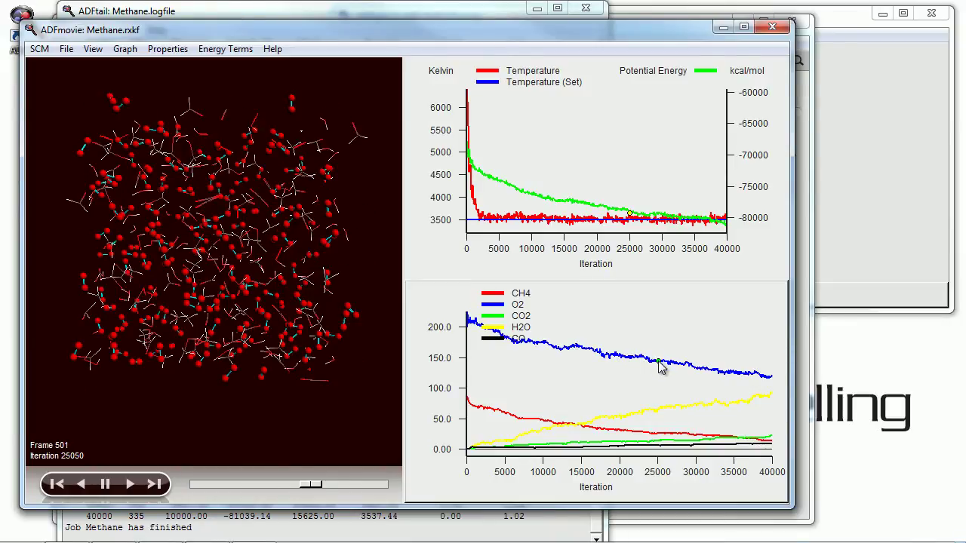
pyautogui.click(630, 417)
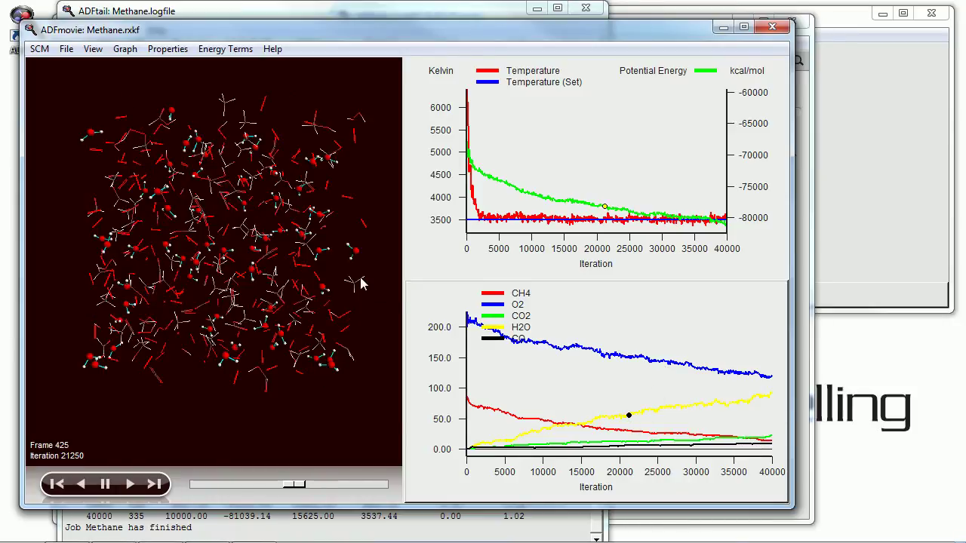
# Step: Rotate the molecules while stepping to iteration 17300, frame 330, then frame 398 (iteration 19900)
pyautogui.moveTo(362, 280); pyautogui.dragTo(289, 294)
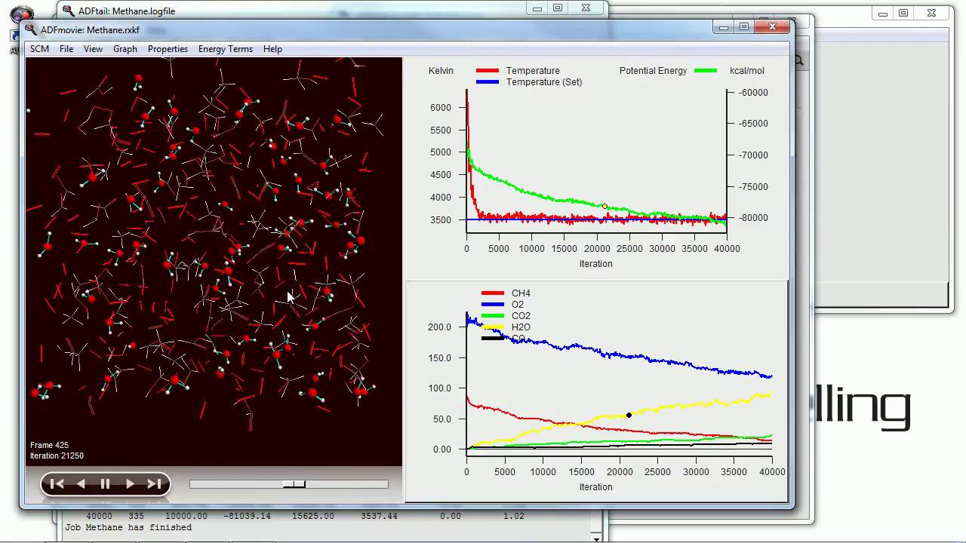
pyautogui.click(600, 431)
pyautogui.moveTo(396, 370); pyautogui.dragTo(285, 313)
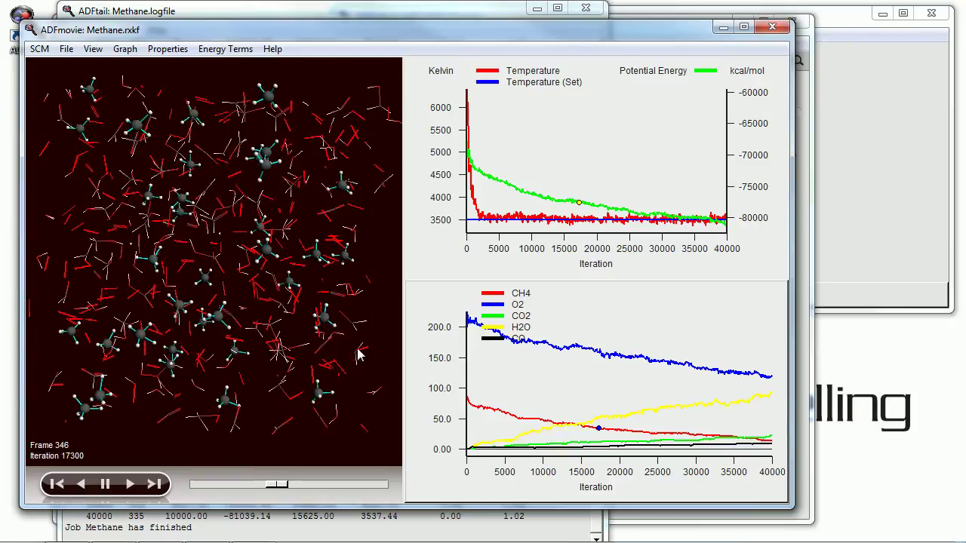
pyautogui.click(592, 446)
pyautogui.moveTo(313, 369); pyautogui.dragTo(278, 243)
pyautogui.click(619, 450)
pyautogui.click(39, 49)
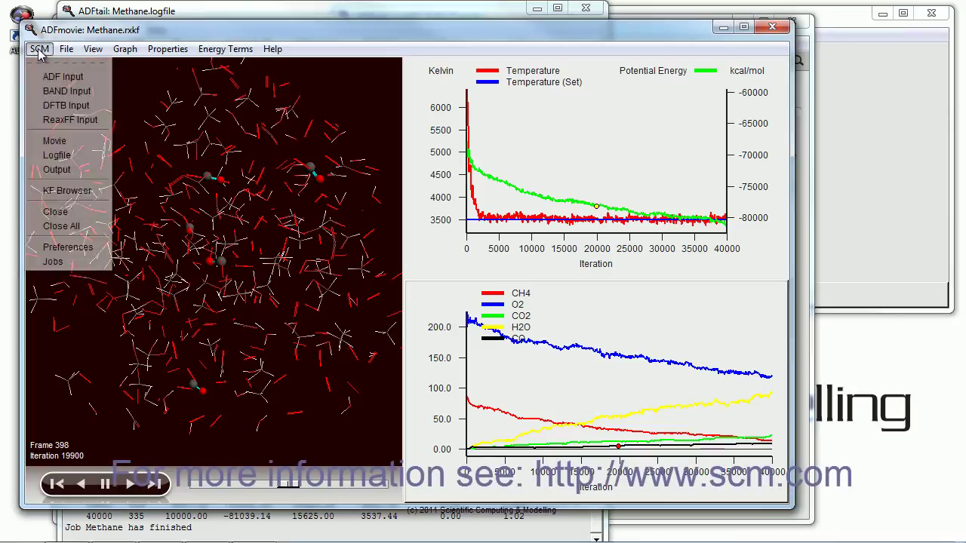